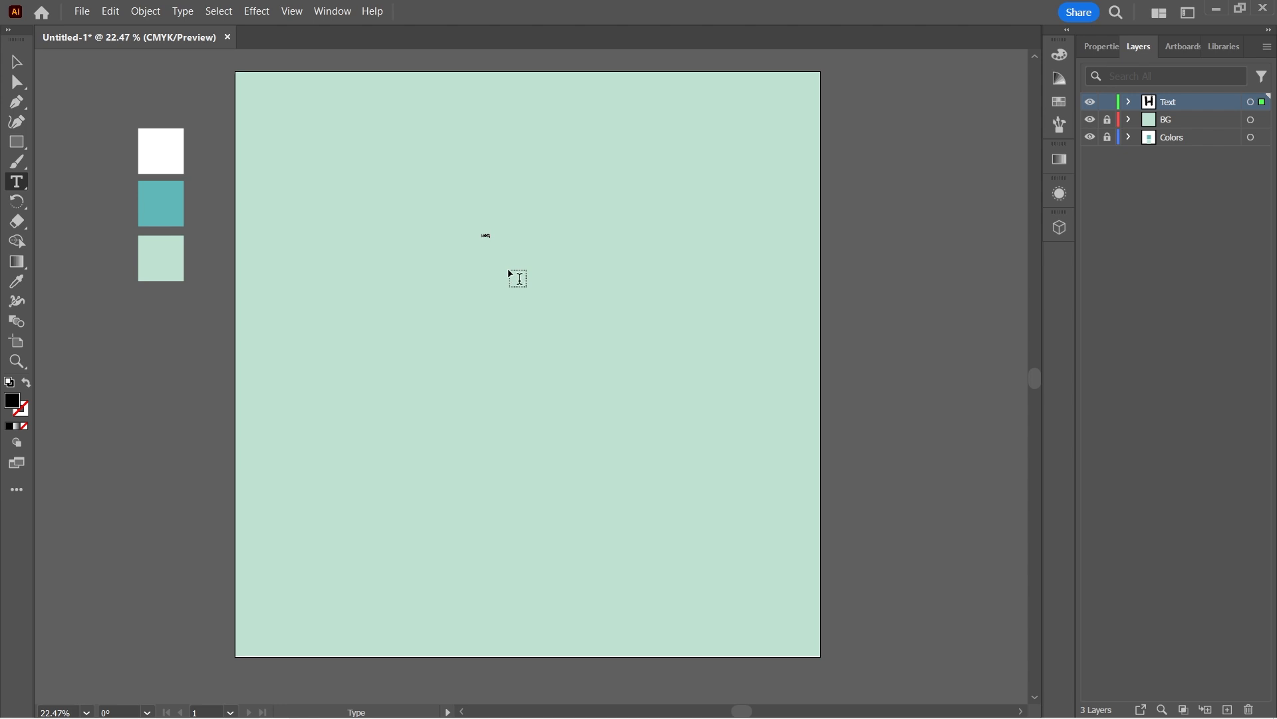
Step: Enlarge the small HOPE text and set its font to Berlin Sans FB
key("Escape")
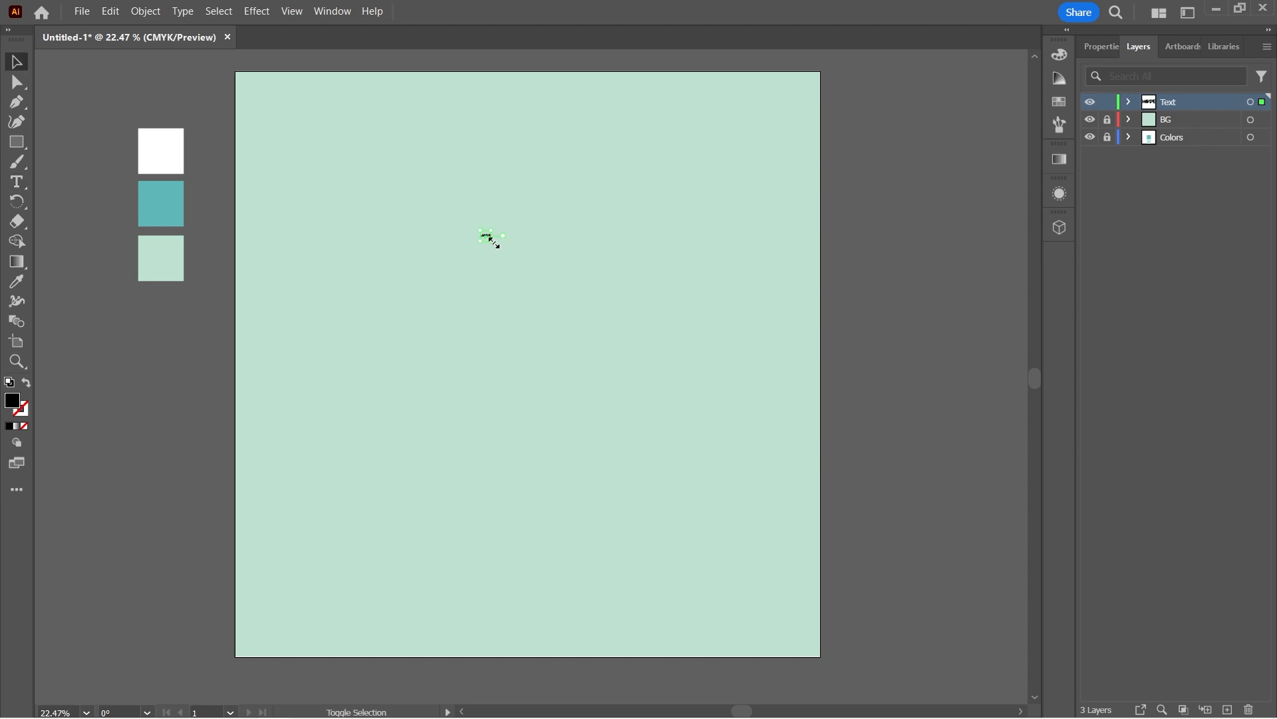
left_click_drag(493, 240, 700, 399)
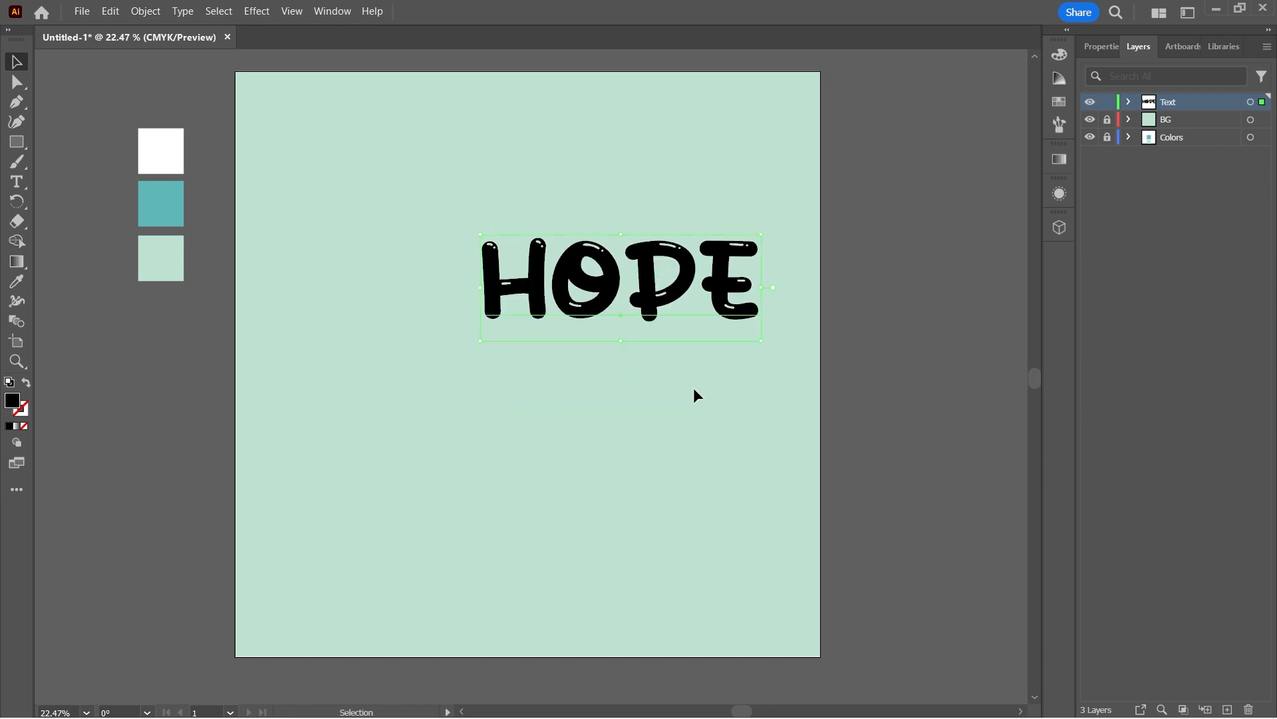
left_click(1252, 410)
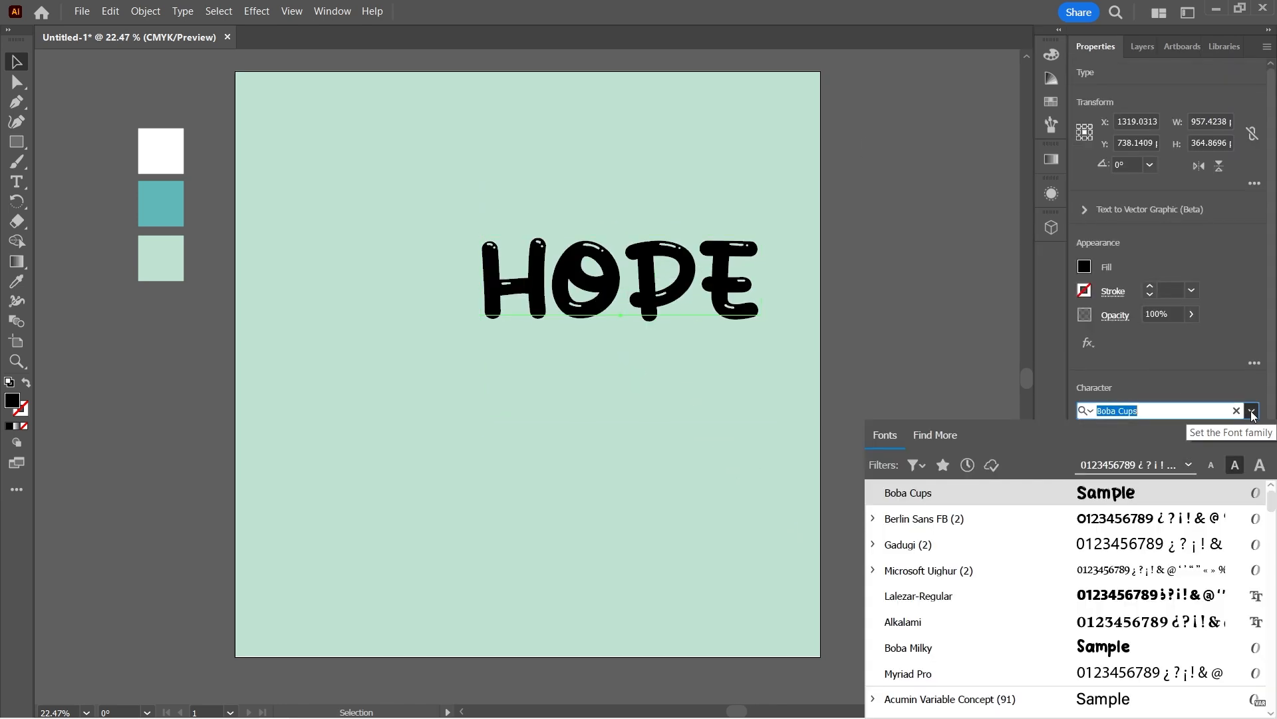
key("Down")
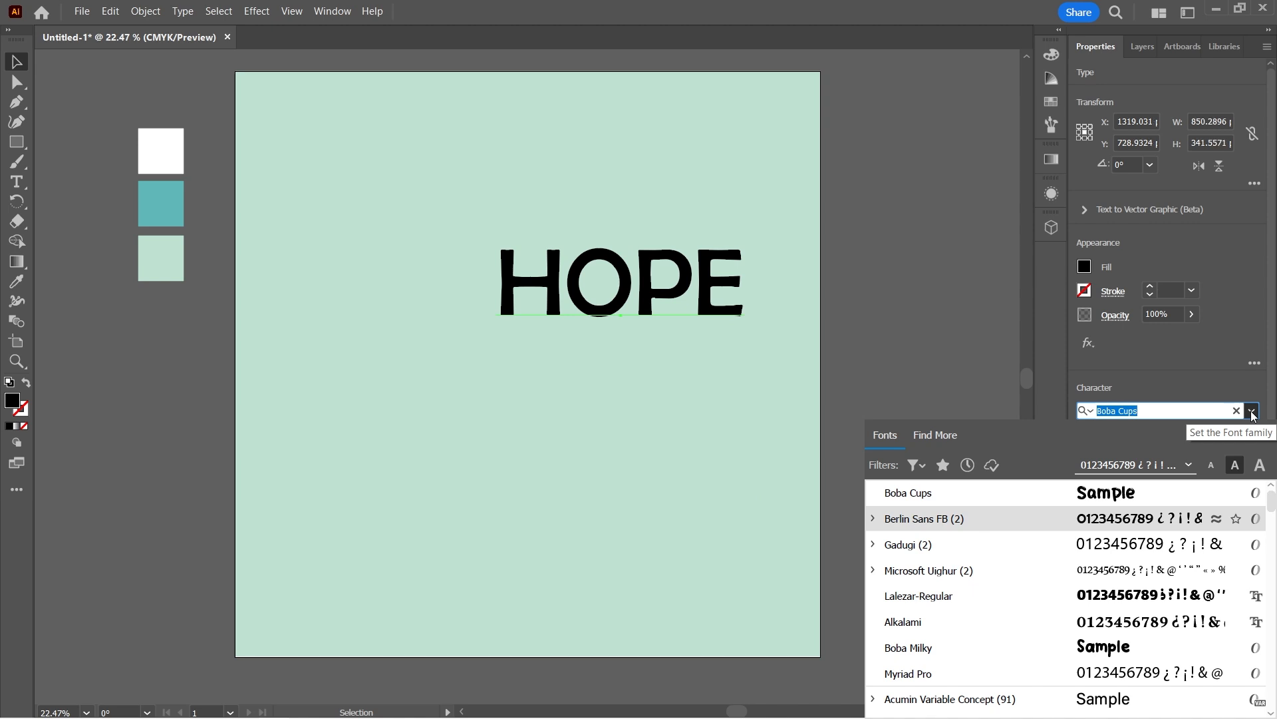
key("Return")
Step: Enlarge HOPE to about 1819 px wide along the artboard's upper edge and centre it horizontally on the artboard
left_click_drag(586, 281, 345, 123)
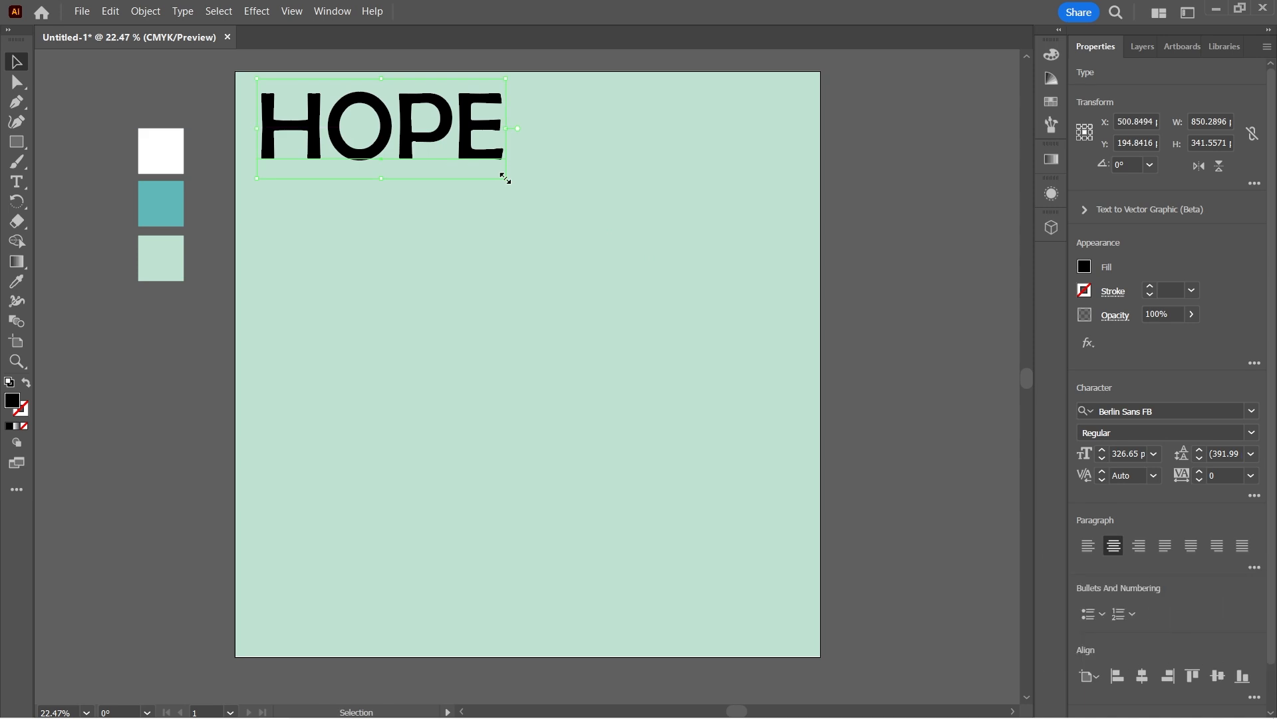
left_click_drag(505, 178, 790, 464)
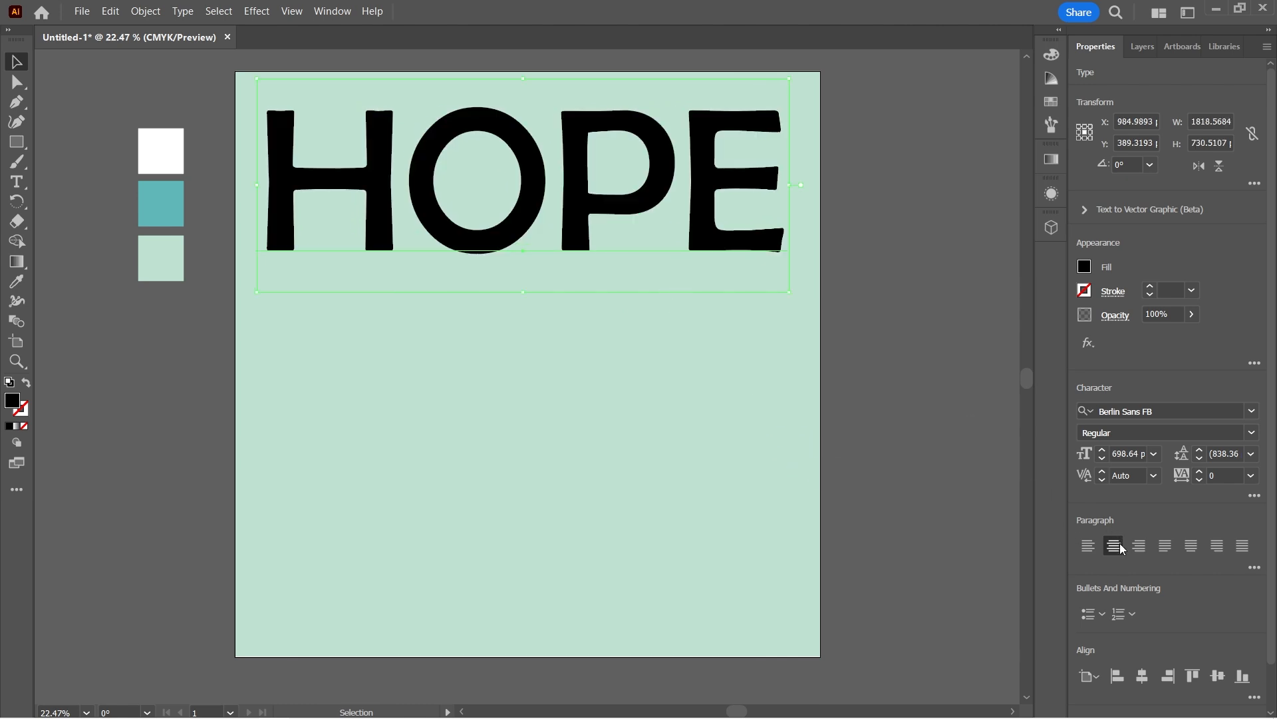
left_click(1151, 682)
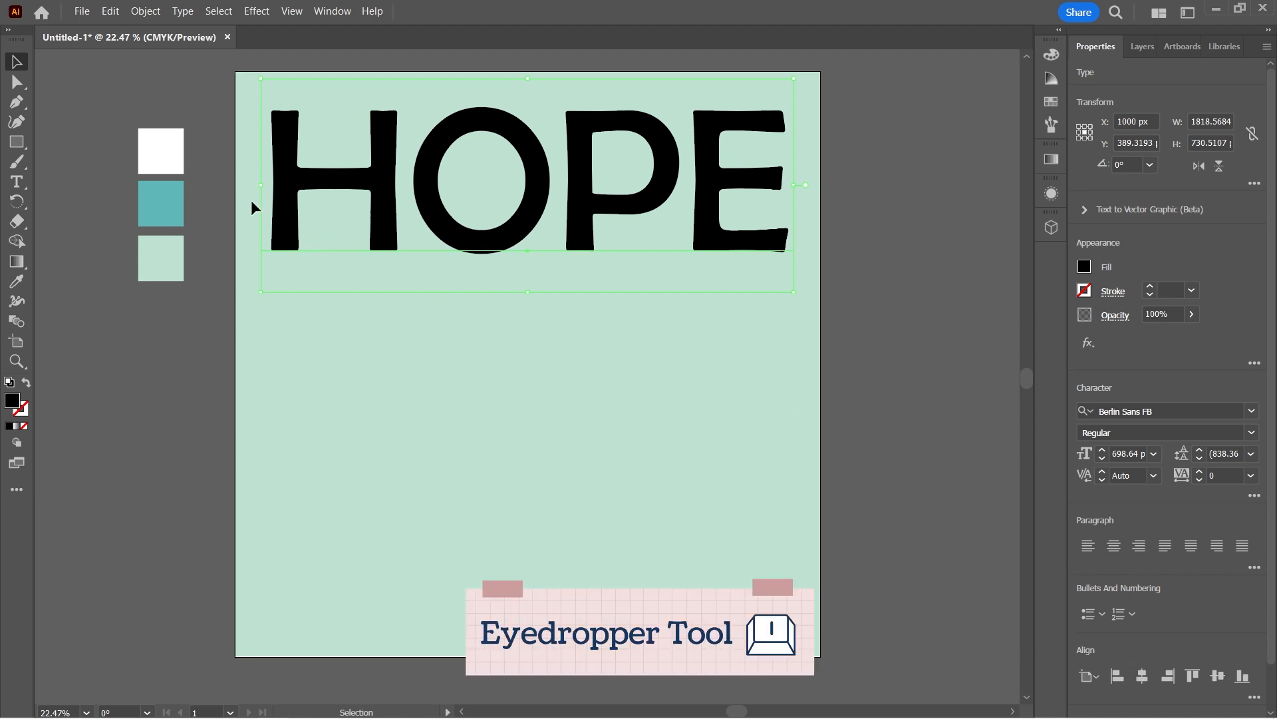
Step: Recolor the HOPE text with the white swatch using the Eyedropper tool
key("i")
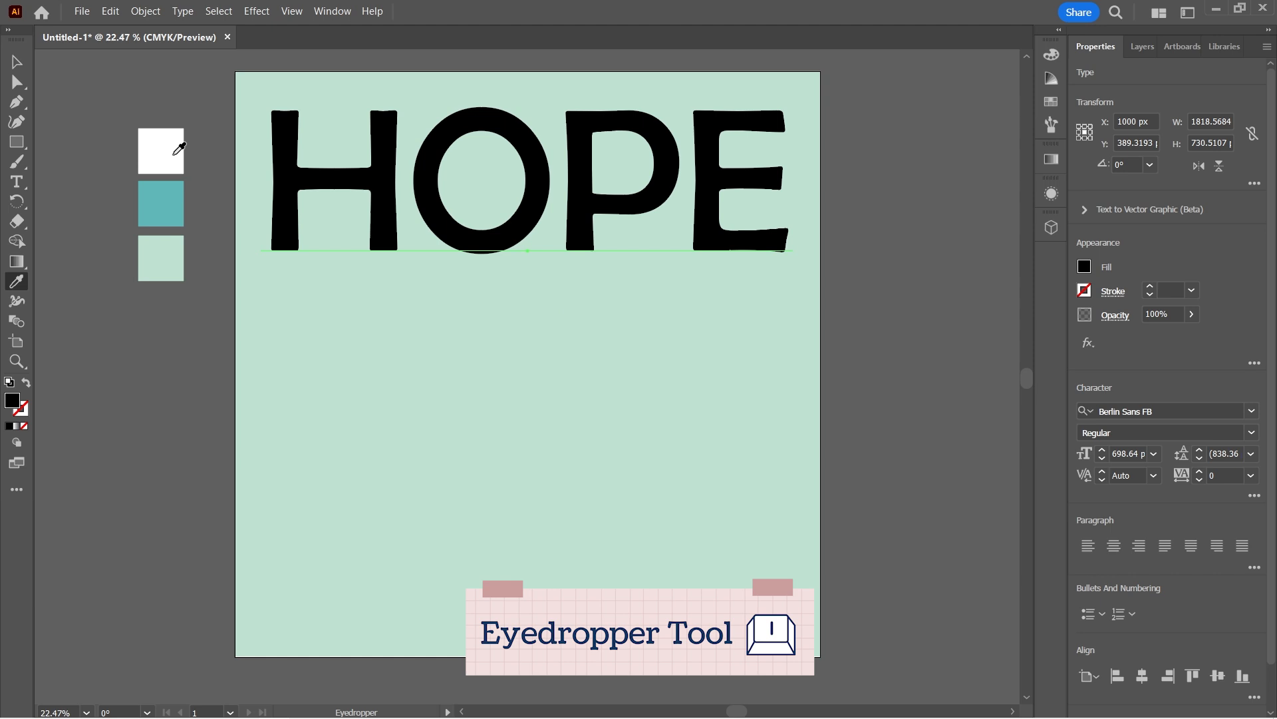
left_click(174, 154)
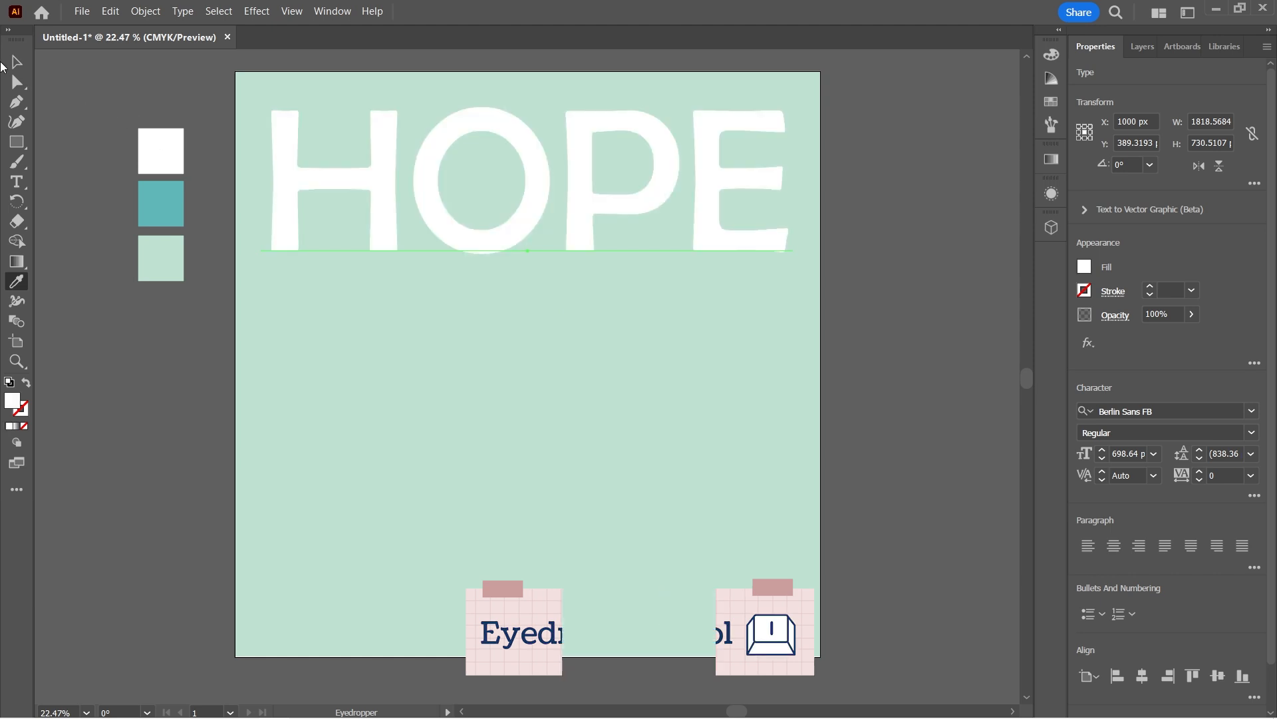
left_click(15, 64)
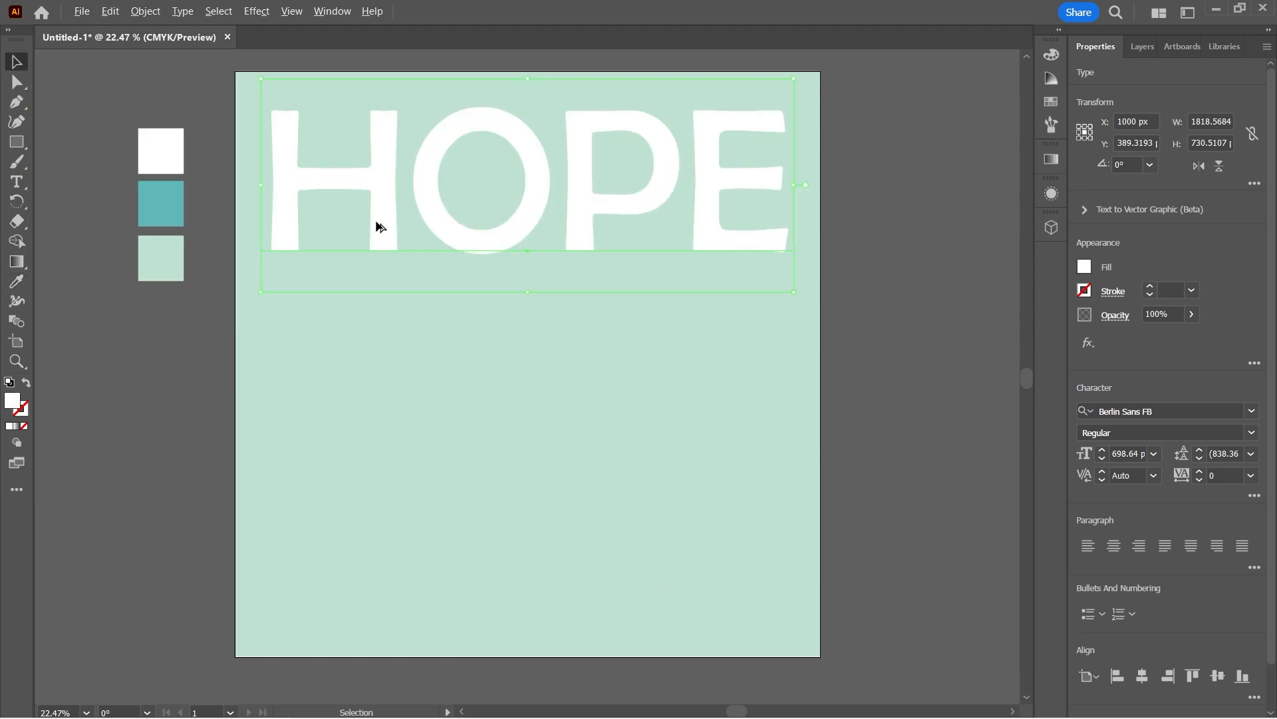
Step: Duplicate HOPE twice downward to make three rows, and enlarge all rows together to about 1850 px wide
left_click_drag(380, 214, 382, 391)
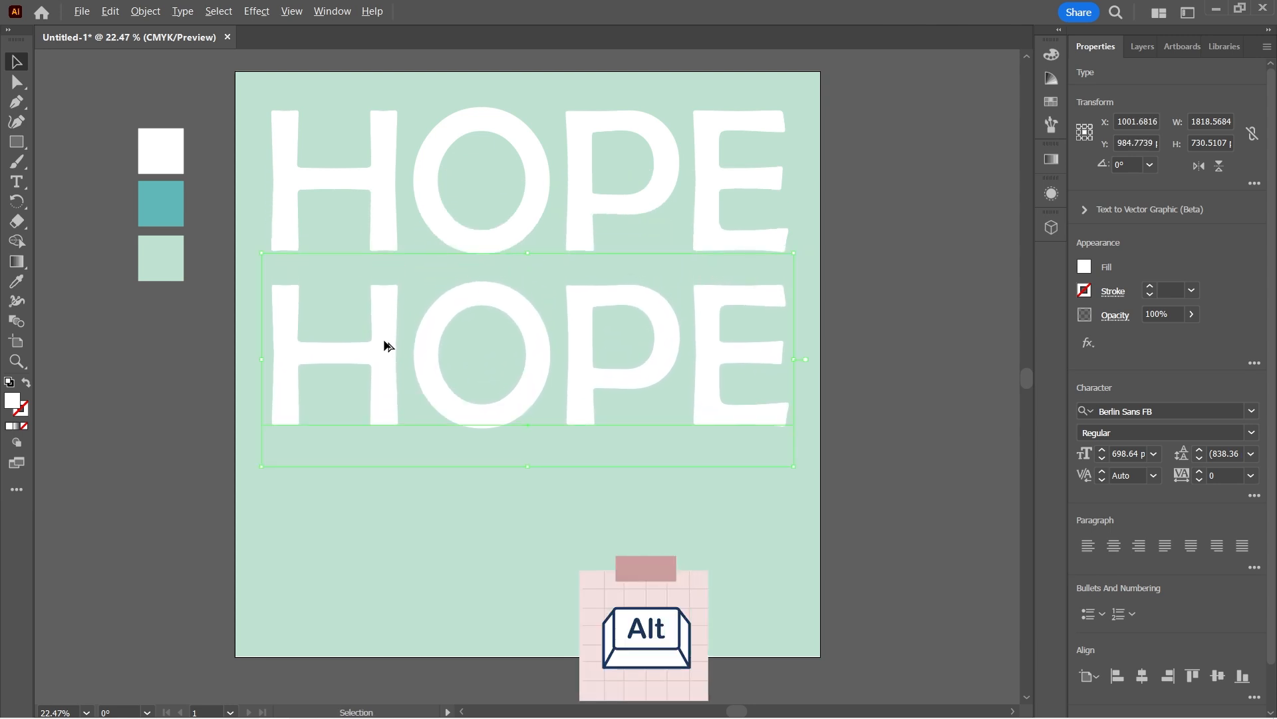
left_click_drag(384, 345, 389, 516)
left_click_drag(876, 159, 350, 571)
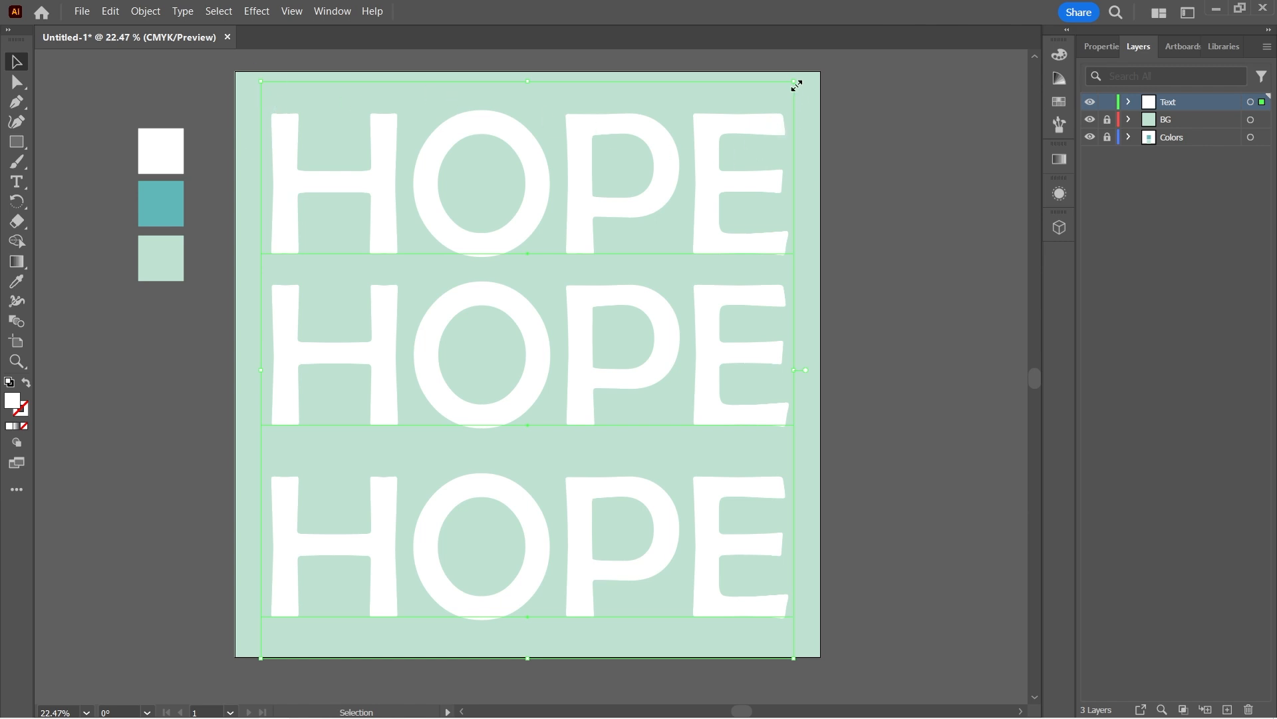
left_click_drag(796, 85, 803, 70)
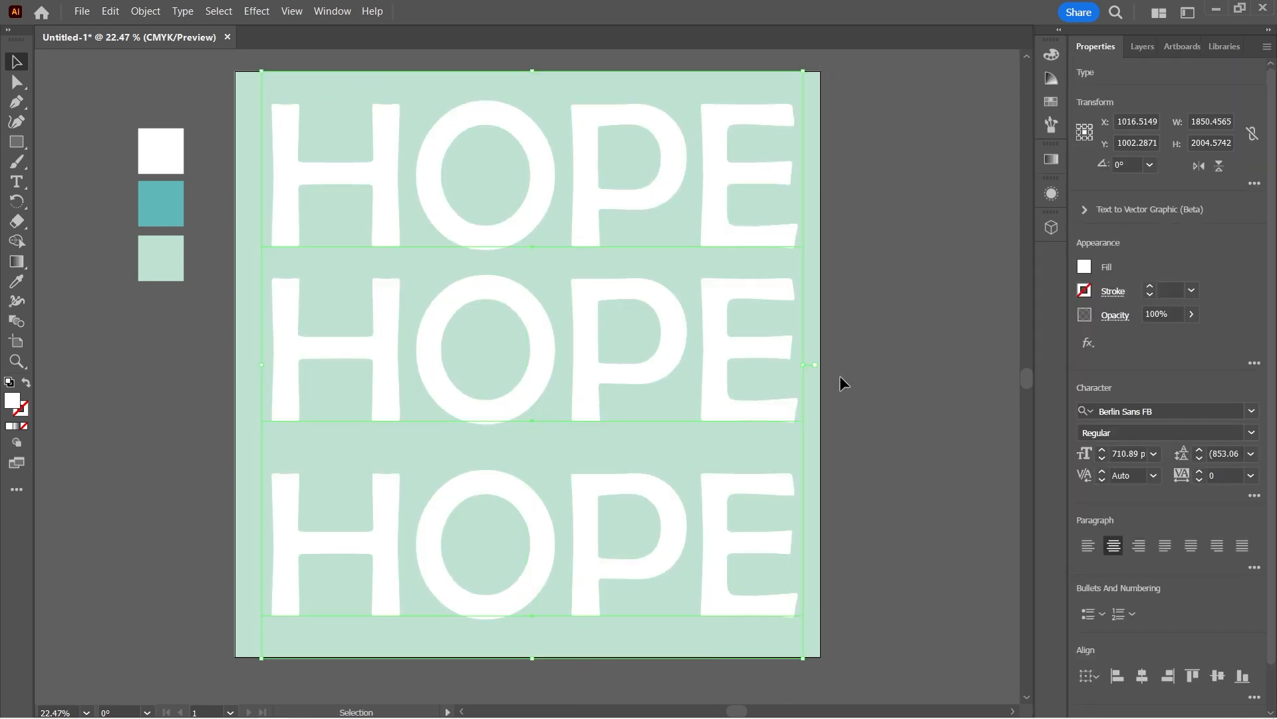
left_click(838, 380)
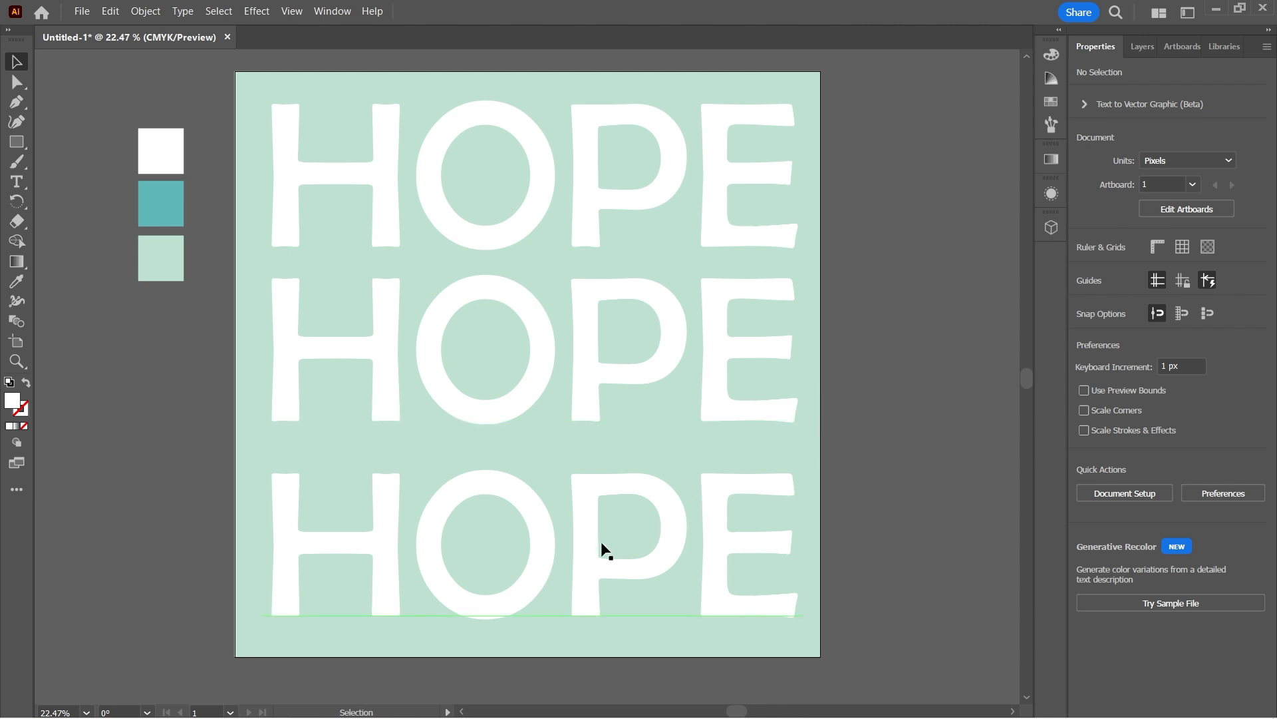
Step: Centre the middle HOPE row both vertically and horizontally on the artboard, and the upper and lower rows horizontally
left_click(525, 373)
left_click(1217, 675)
left_click(1142, 676)
left_click(716, 233)
left_click(1142, 676)
left_click(773, 597)
left_click(1142, 675)
left_click(935, 521)
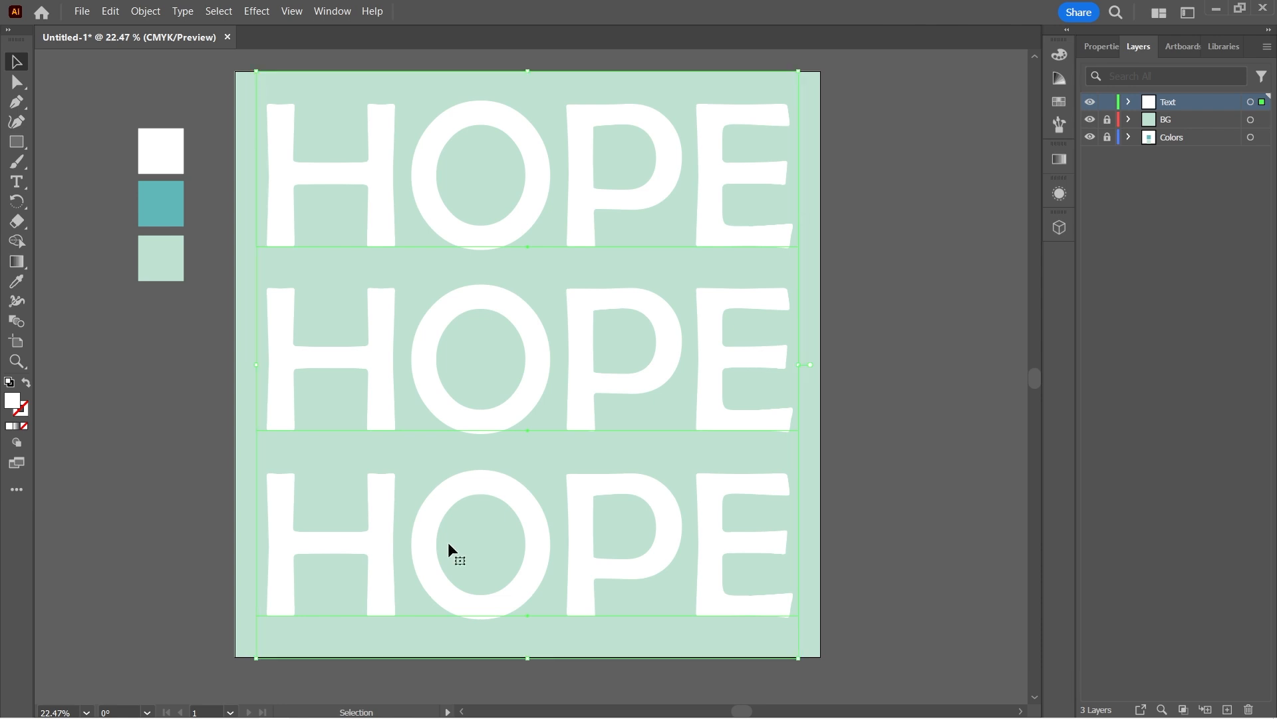
Step: Lock the Text layer and add a new layer named "3D text" above it
left_click(1107, 102)
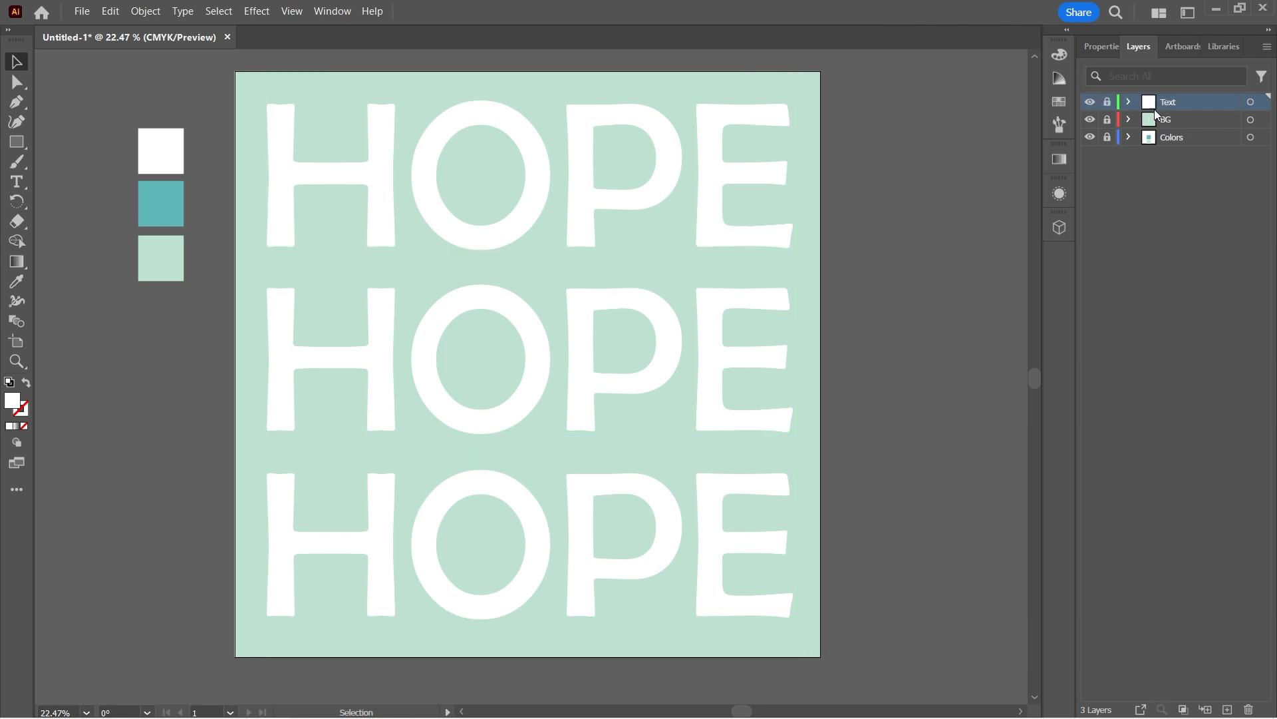
left_click(1228, 710)
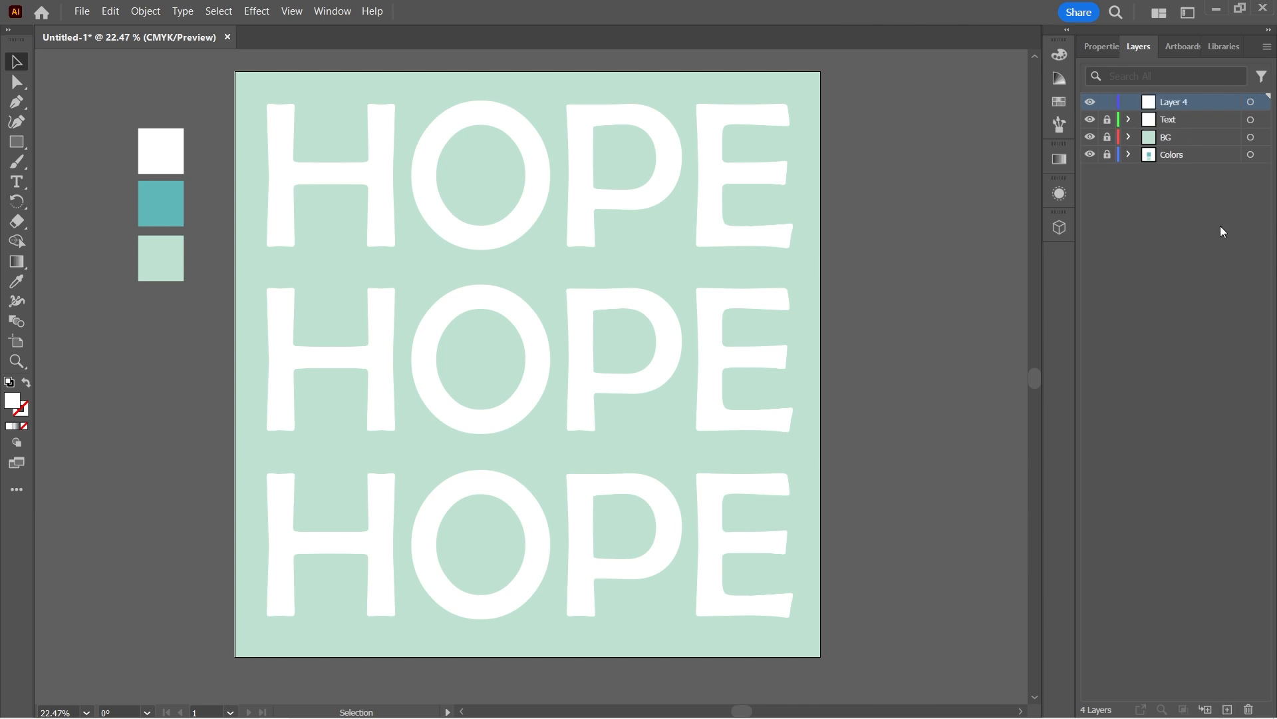
double_click(1179, 106)
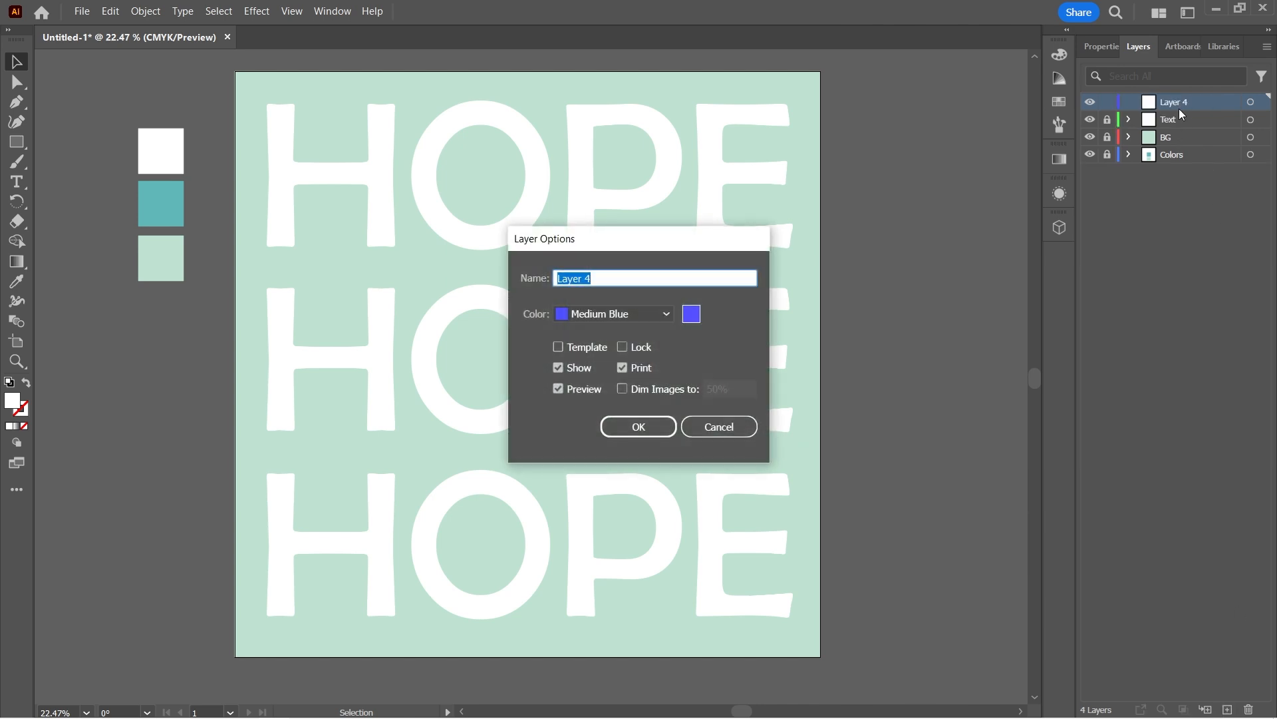
type("#")
key("BackSpace")
type("3D text")
key("Return")
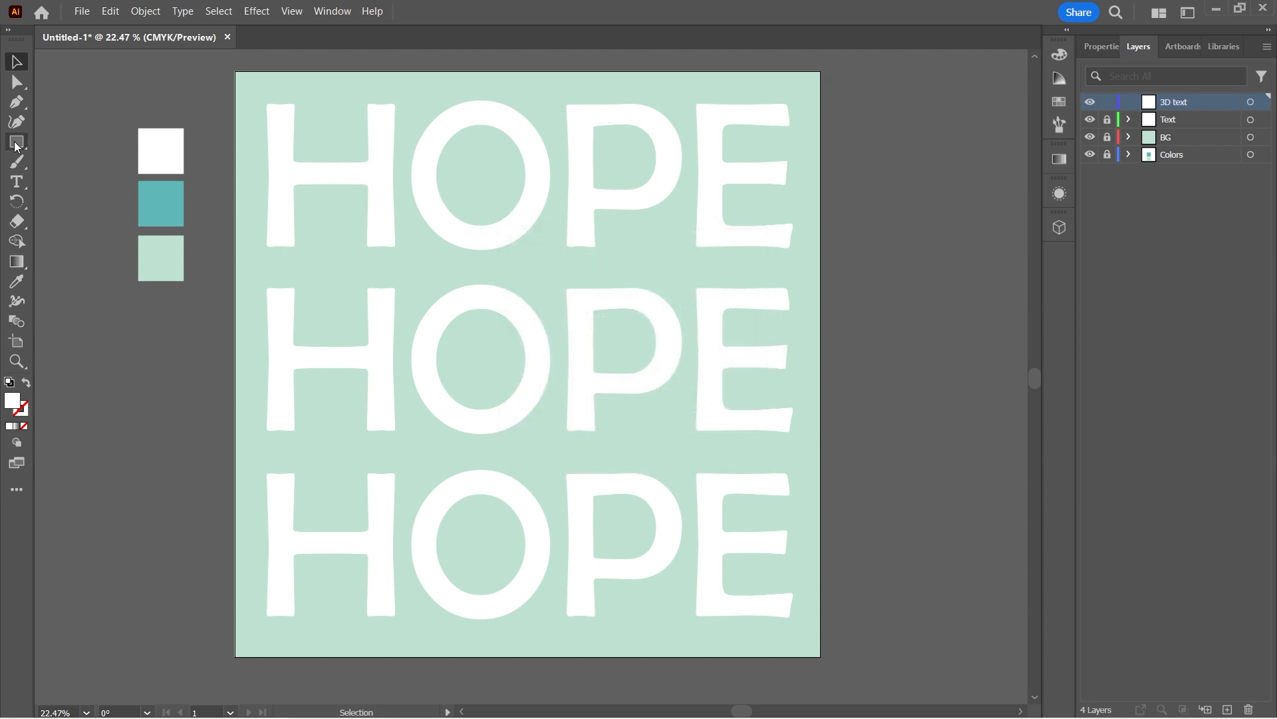
Step: Add a letter H as text on the 3D text layer, enlarge it, and set its font to Janice
left_click(16, 182)
left_click(432, 265)
type("H")
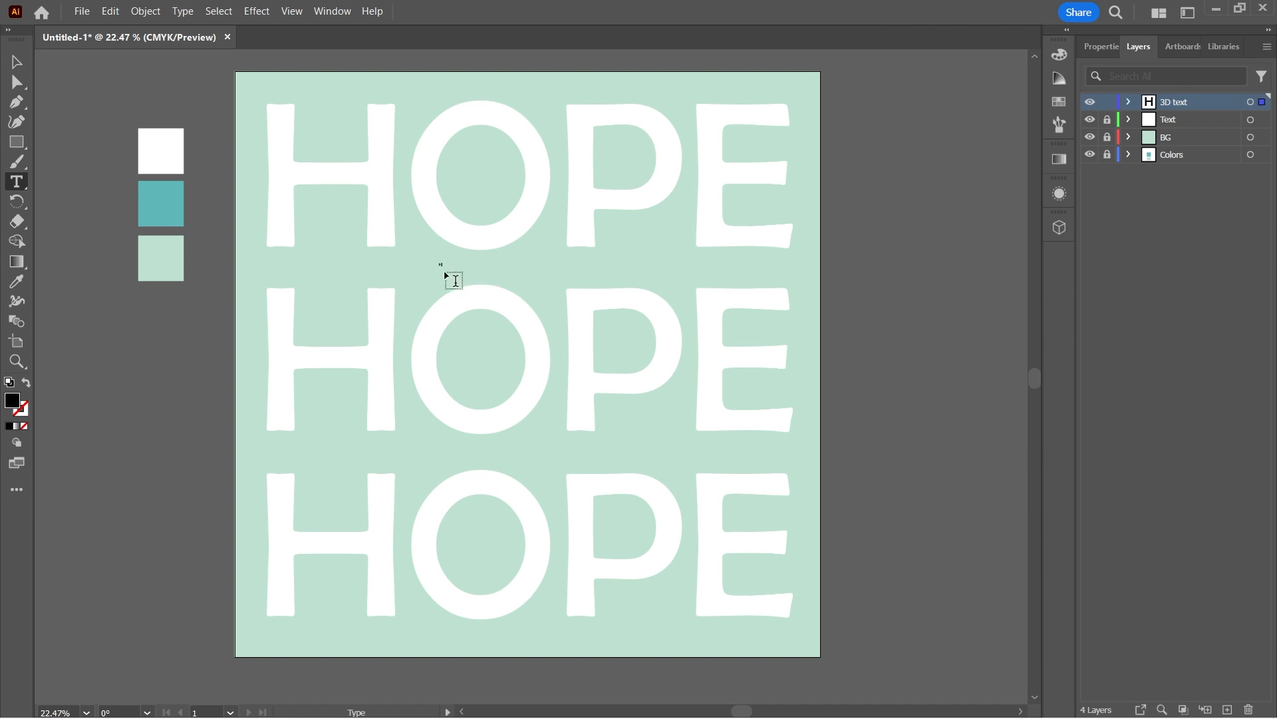
key("Escape")
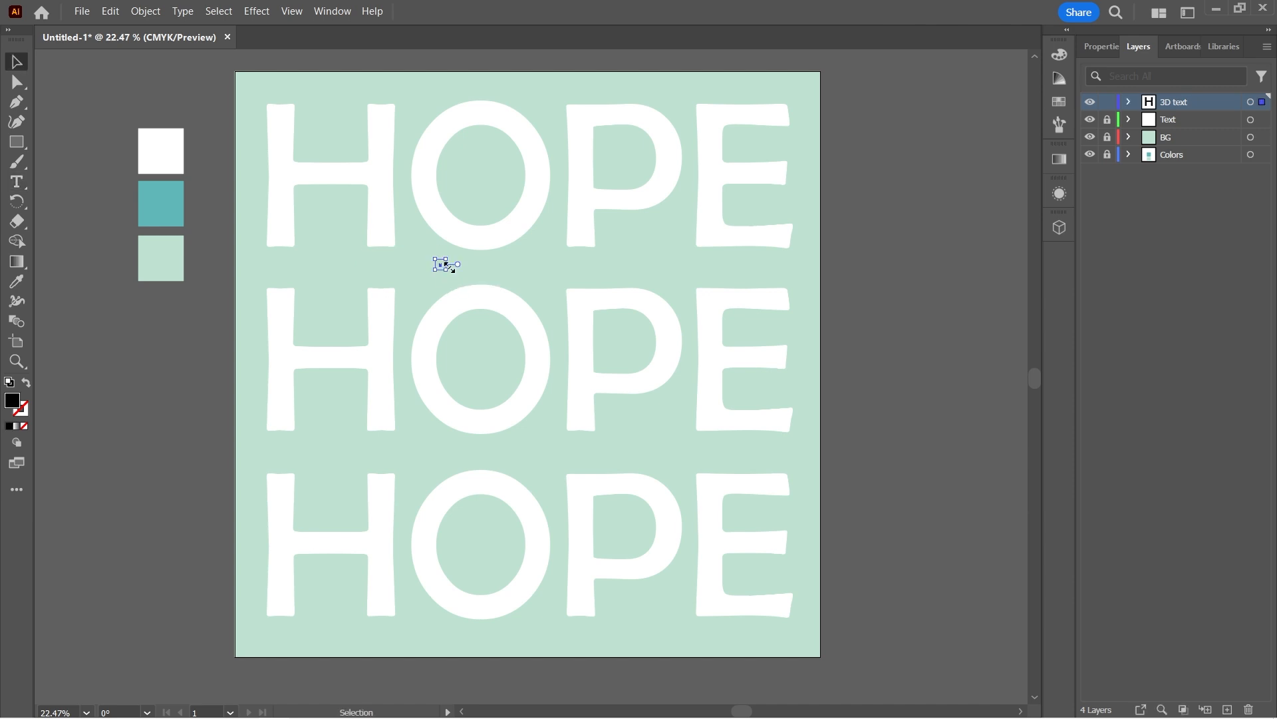
left_click_drag(449, 266, 503, 356)
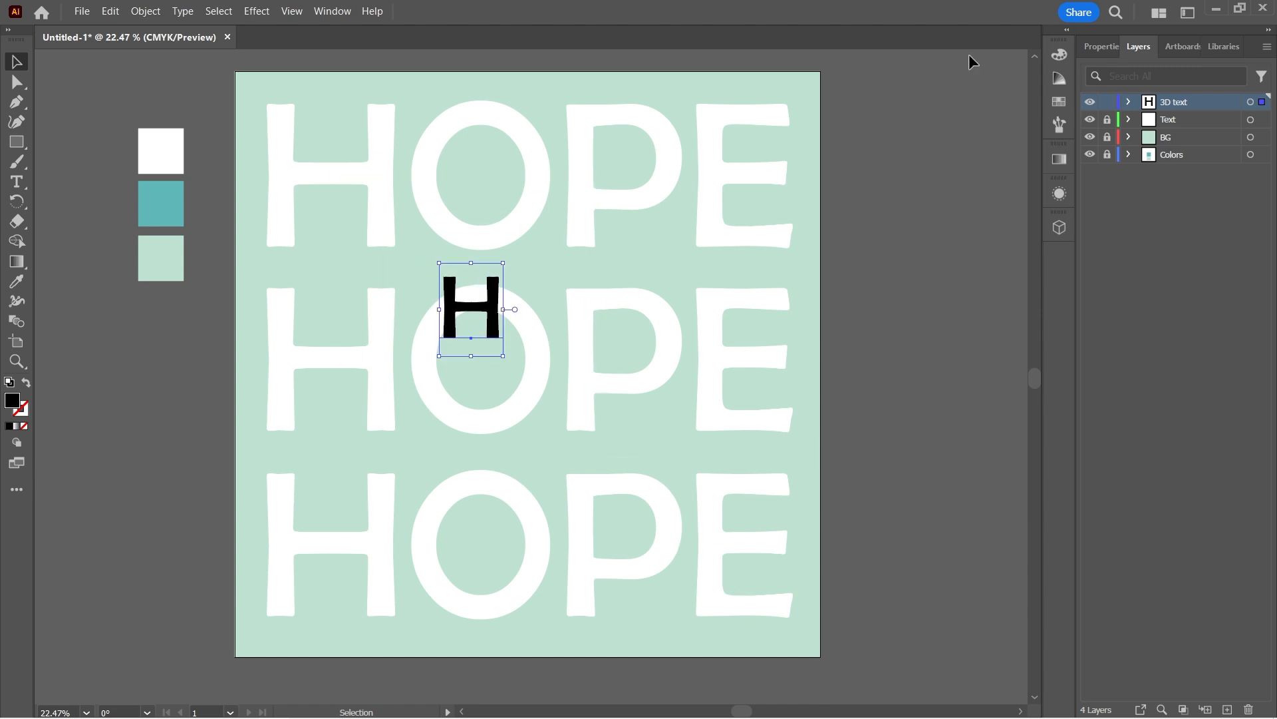
left_click(1095, 46)
left_click(1251, 411)
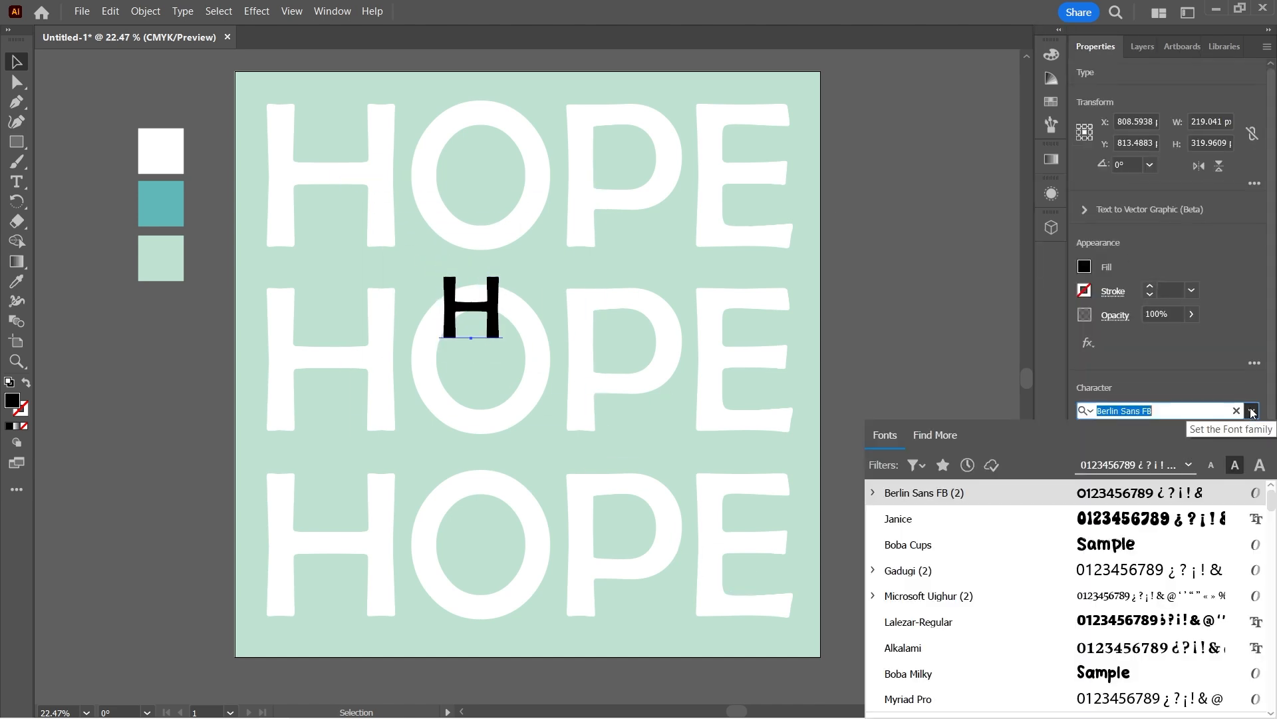
left_click(898, 518)
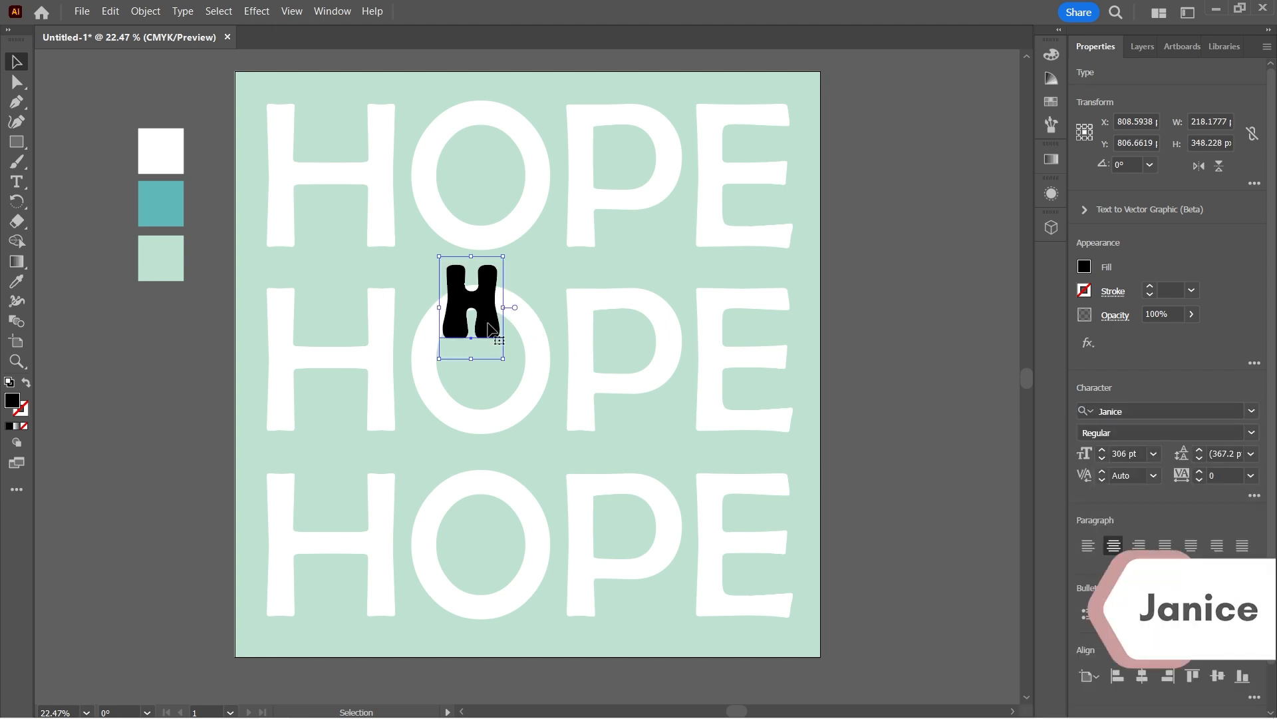
Step: Enlarge the H to about 653 px wide over the left part of the middle row and color it with the teal swatch
left_click_drag(503, 357, 666, 553)
left_click_drag(574, 431, 435, 388)
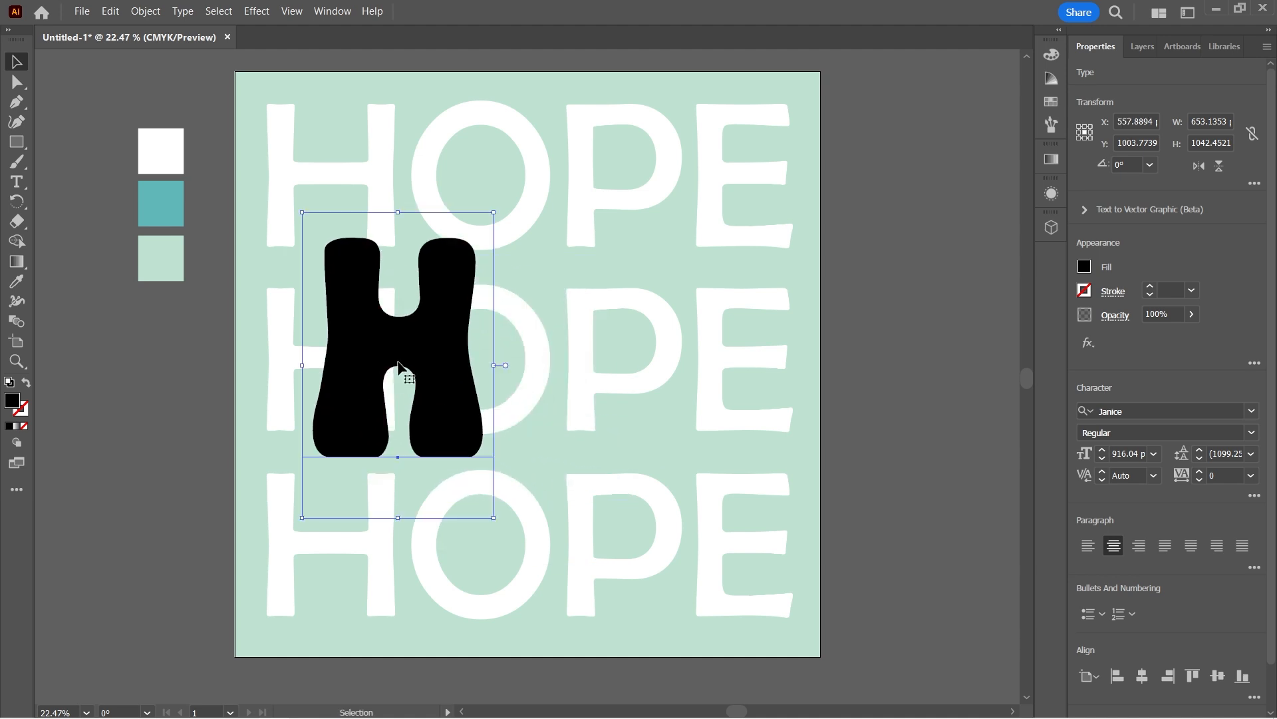
key("i")
left_click(163, 213)
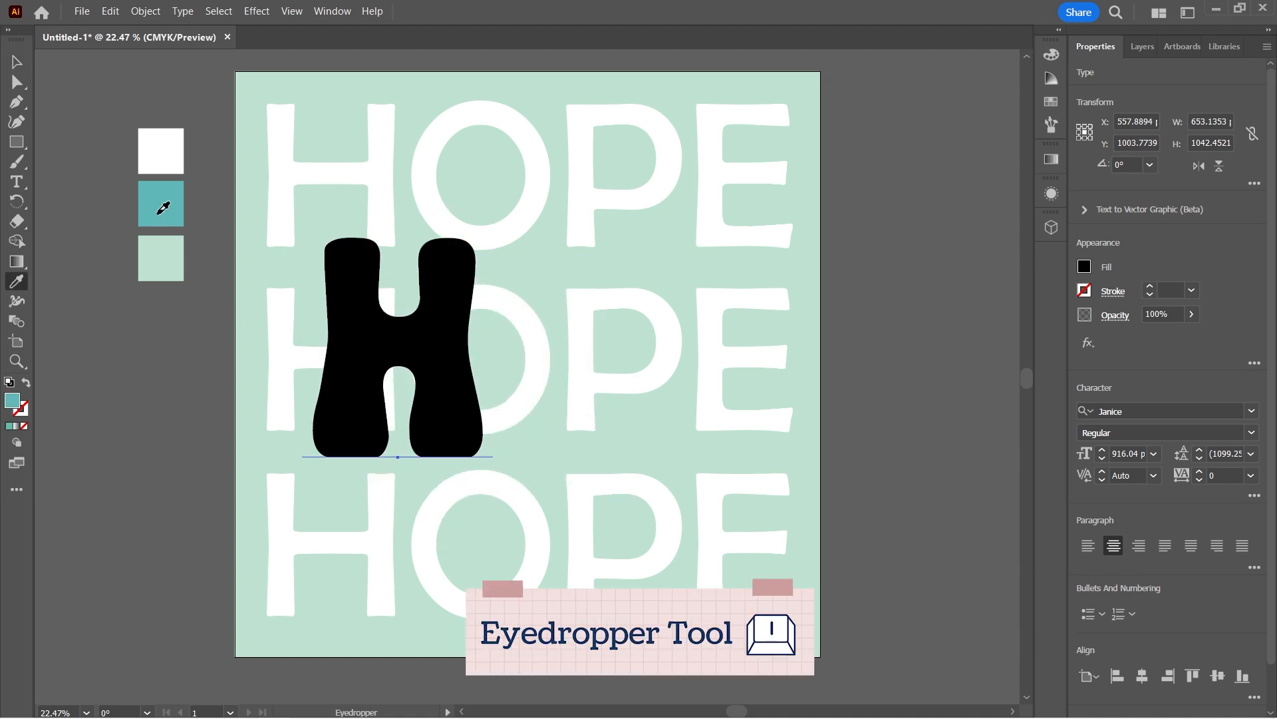
left_click(16, 62)
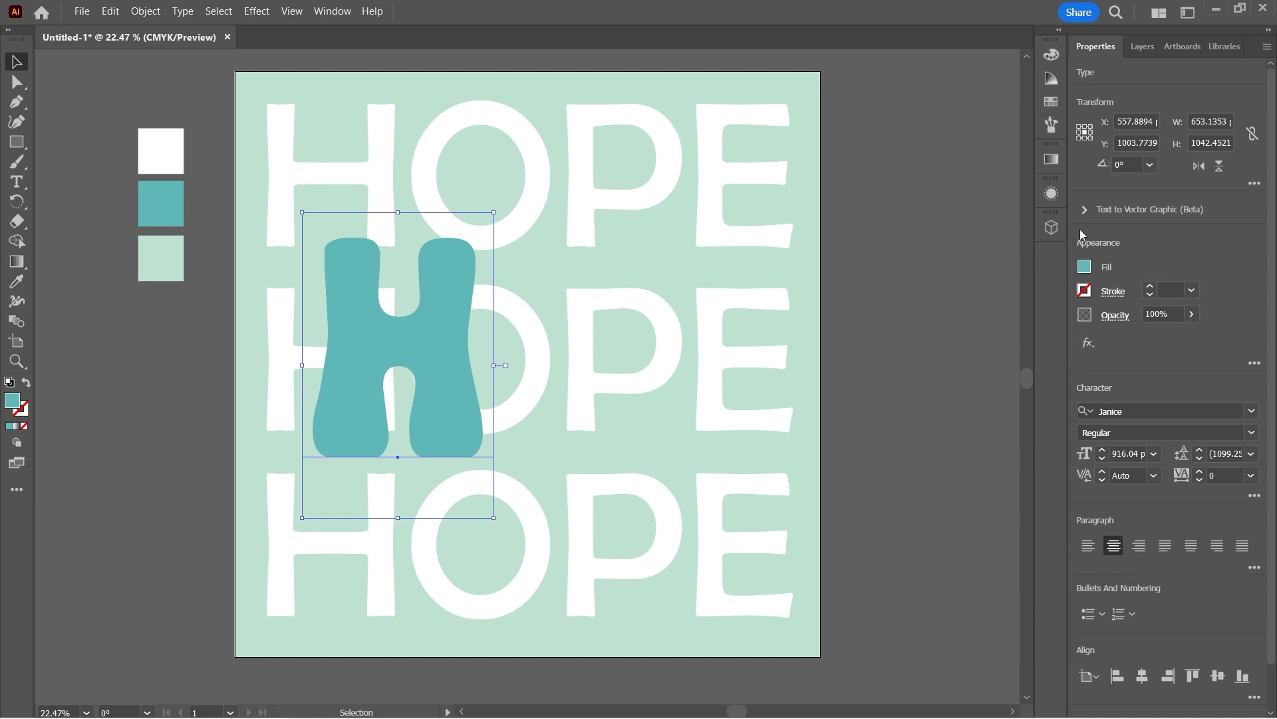
Step: Apply the 3D Inflate effect to the H and set its depth to 20 px
left_click(1088, 343)
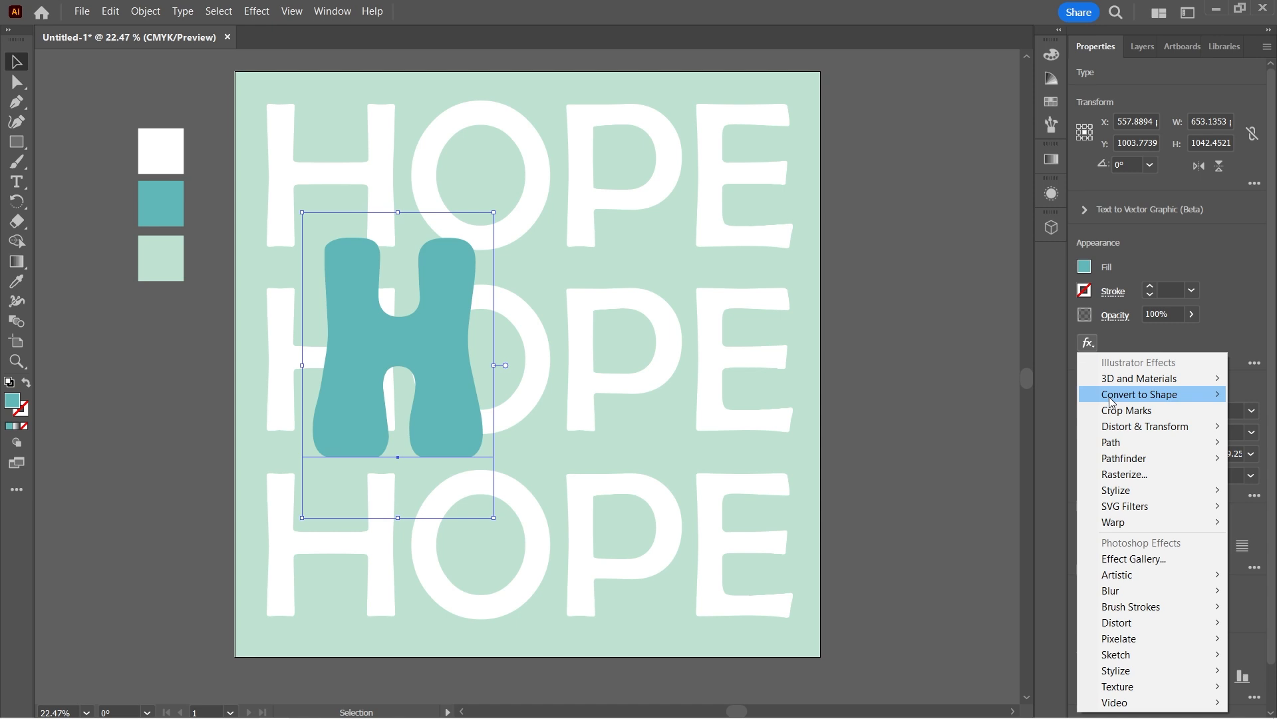
mouse_move(1092, 384)
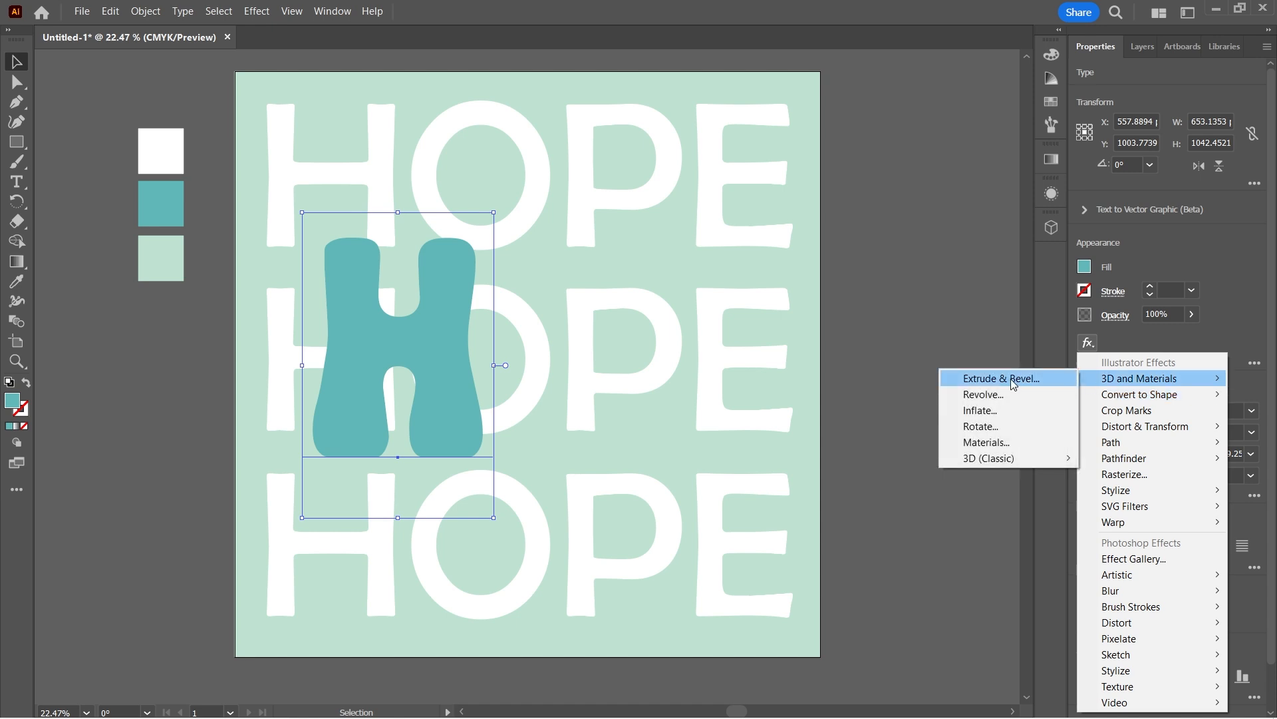
left_click(996, 410)
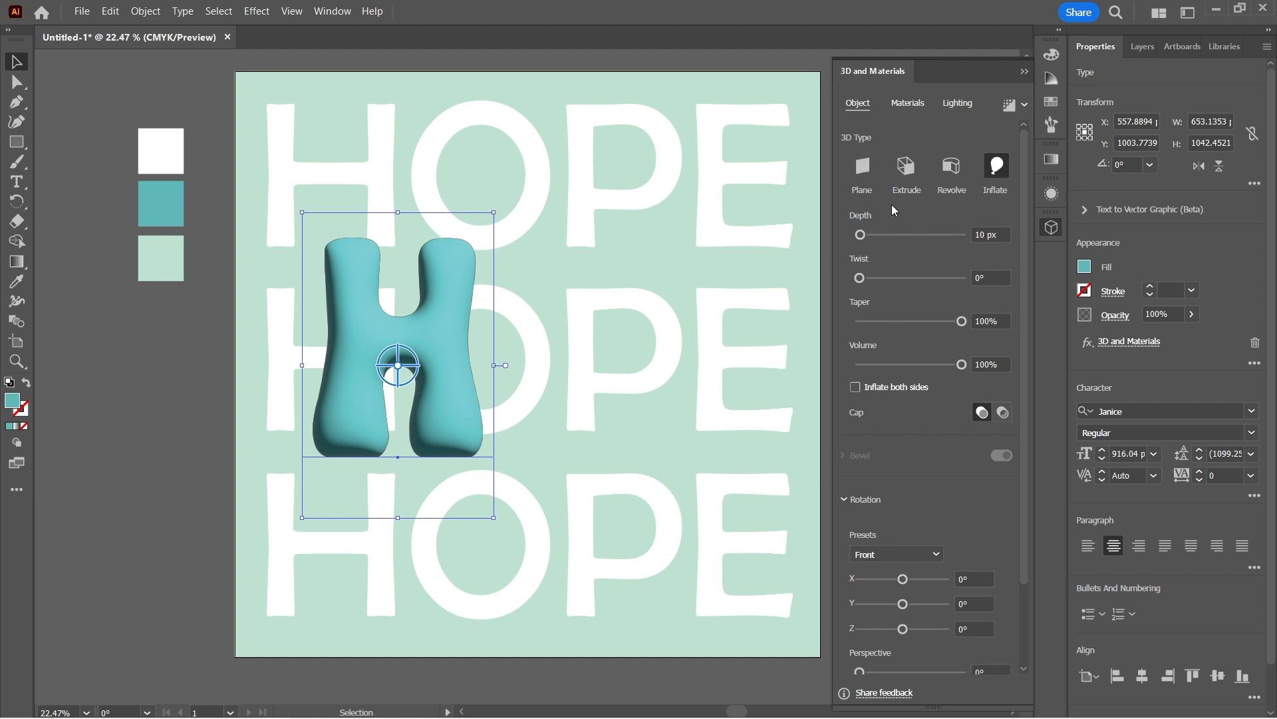
left_click(983, 234)
double_click(983, 234)
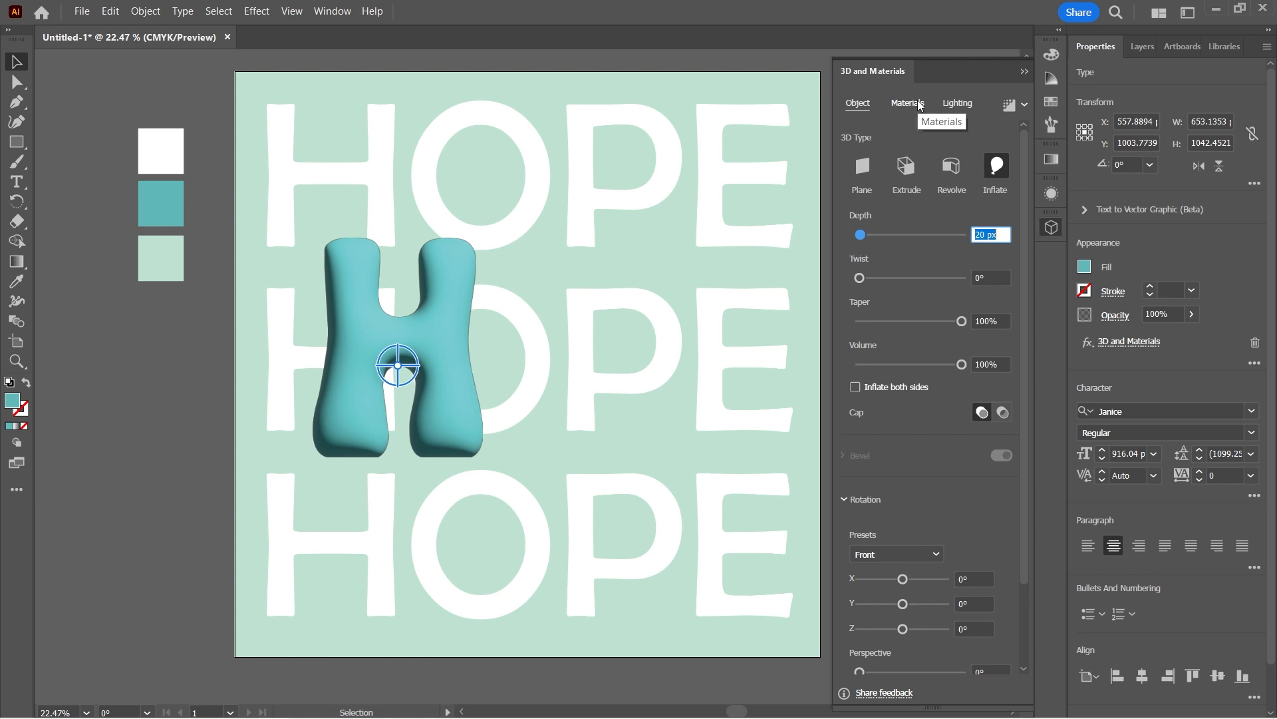
Step: Set the H's 3D light rotation to -145° and its height to 55°
left_click(957, 102)
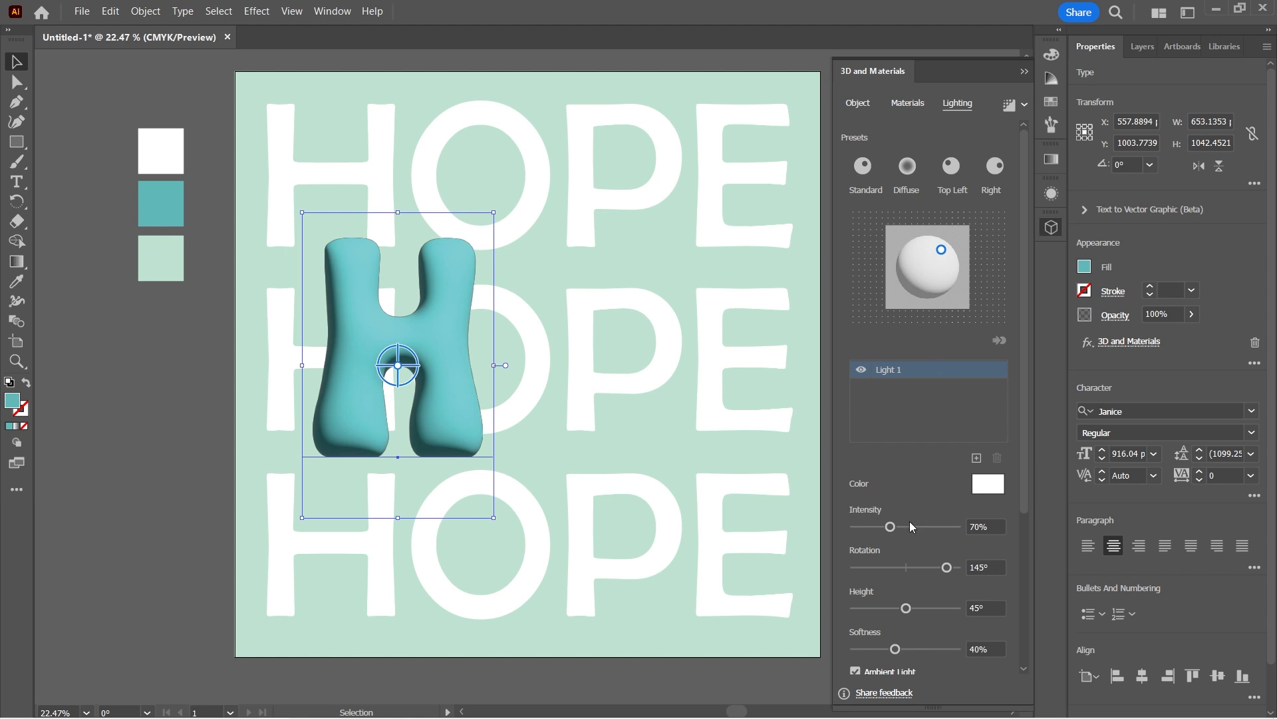
left_click(985, 564)
type("-")
key("Return")
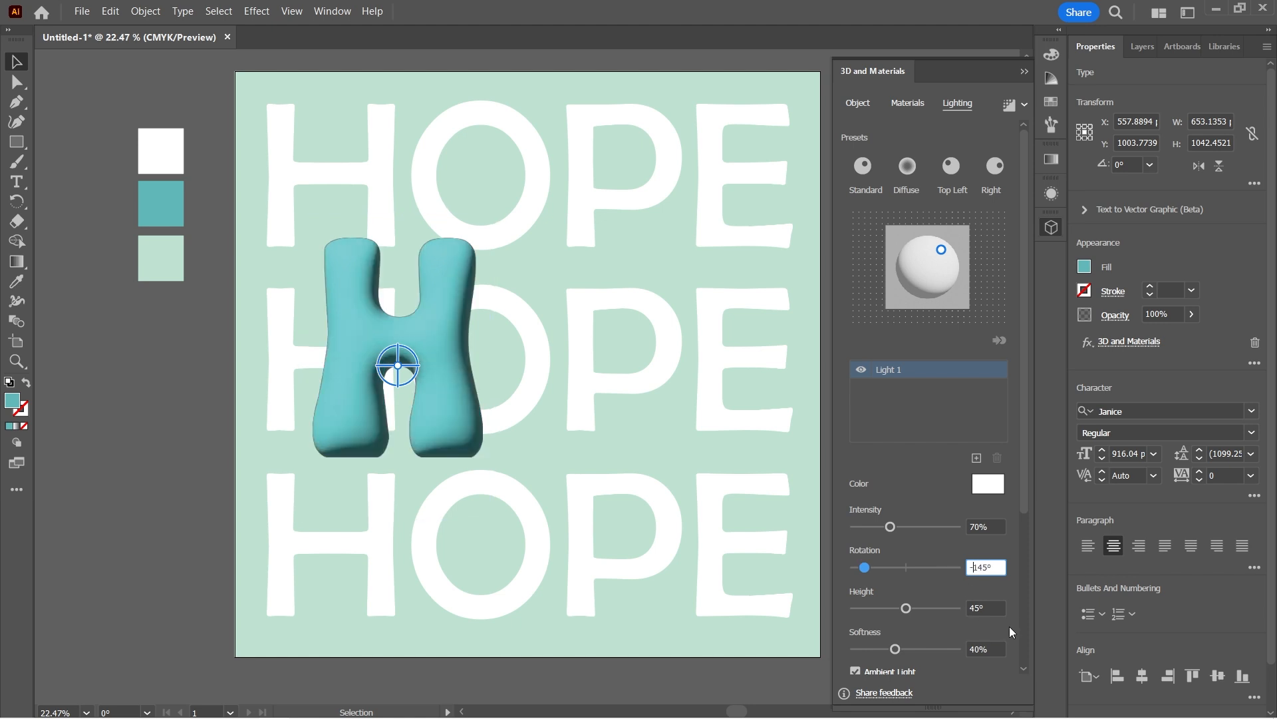
left_click(979, 606)
double_click(979, 606)
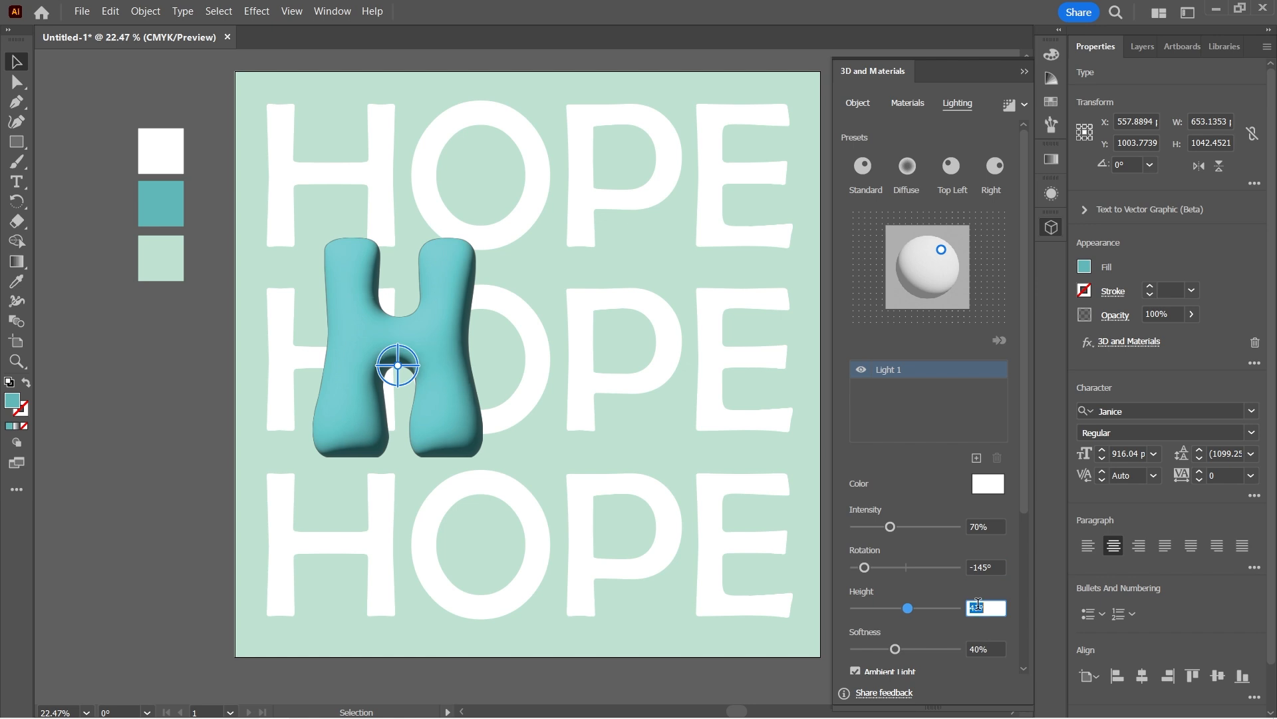
type("52")
key("Return")
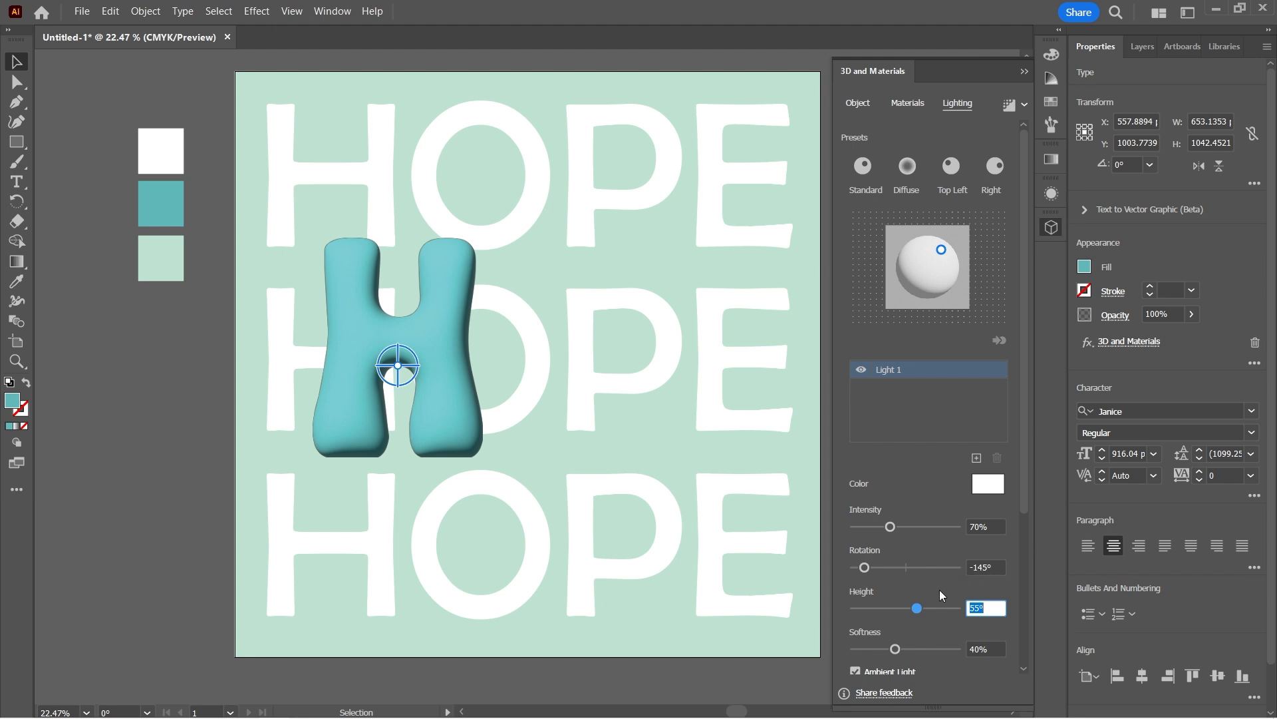
Step: Turn on the shadow for the 3D H and set its material roughness to 0.45
scroll(940, 590, "down", 3)
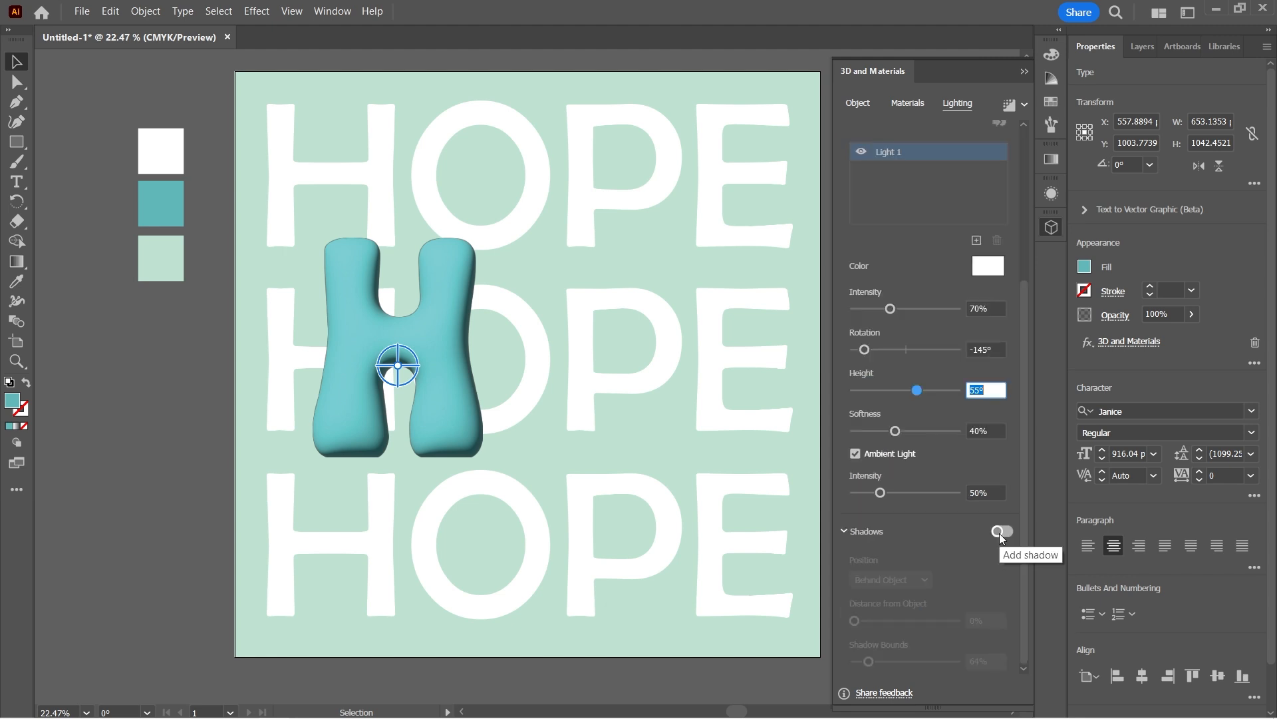
left_click(1000, 532)
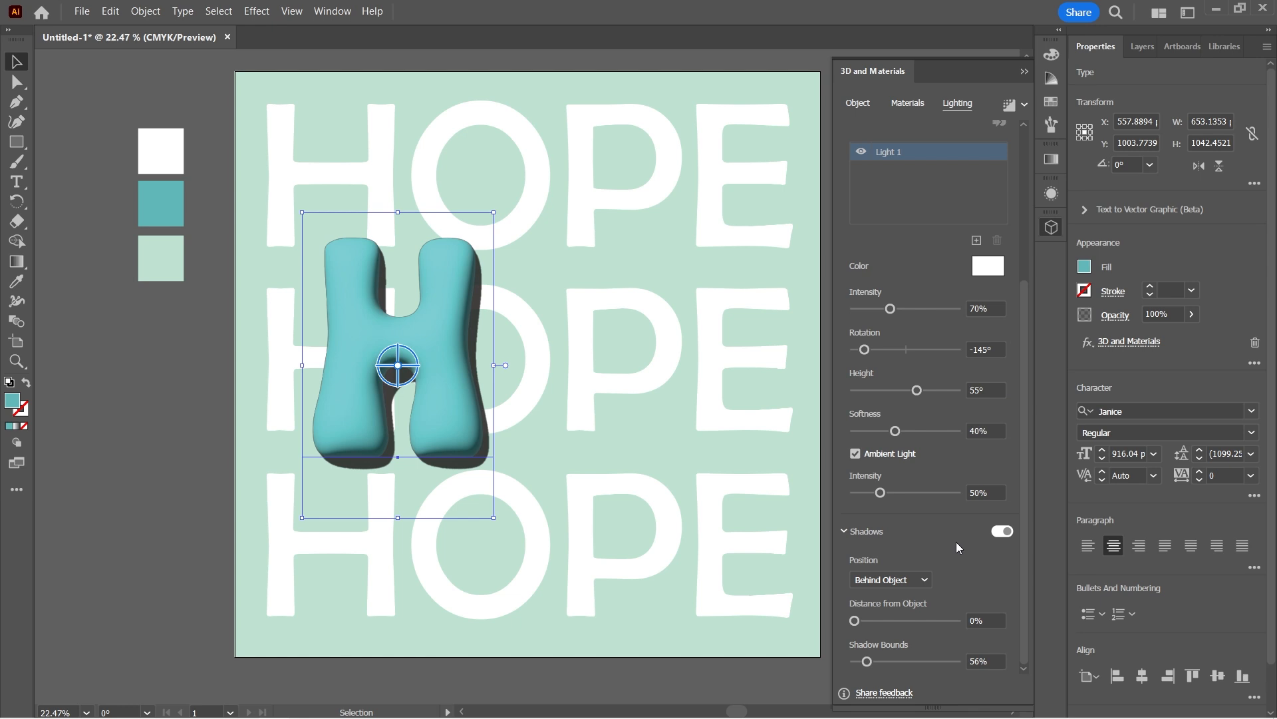
left_click(907, 103)
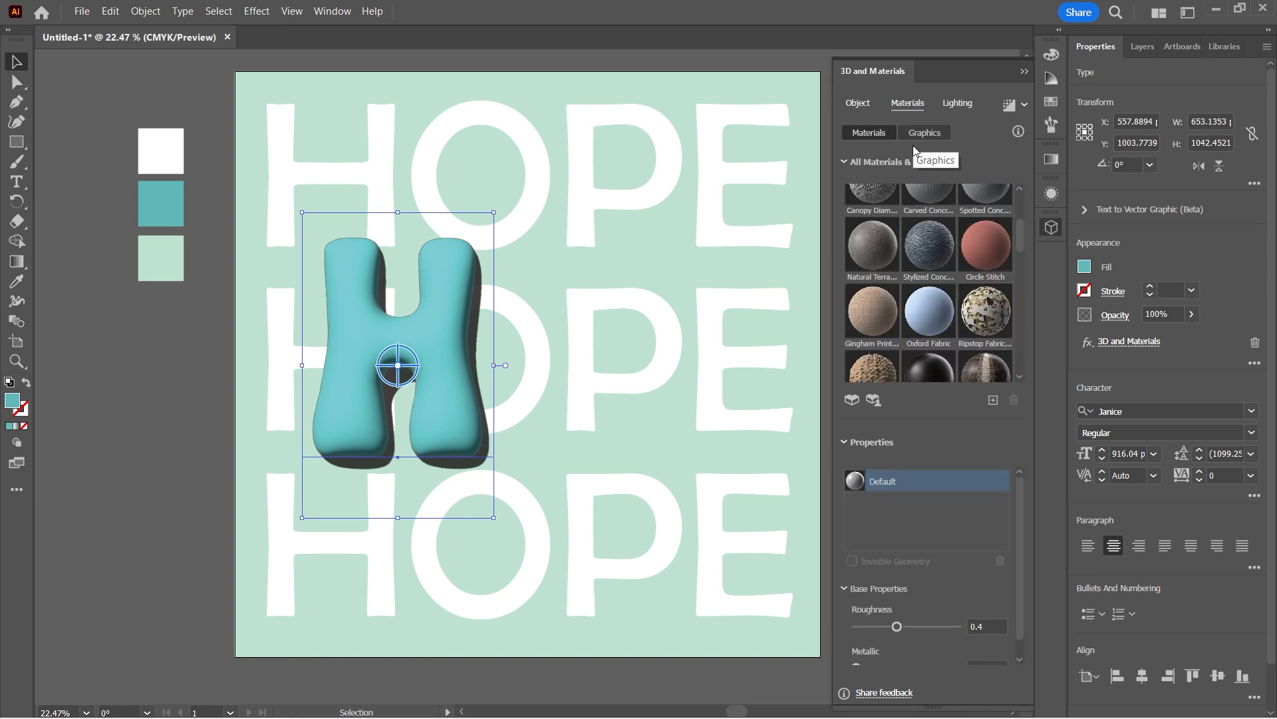
left_click(990, 627)
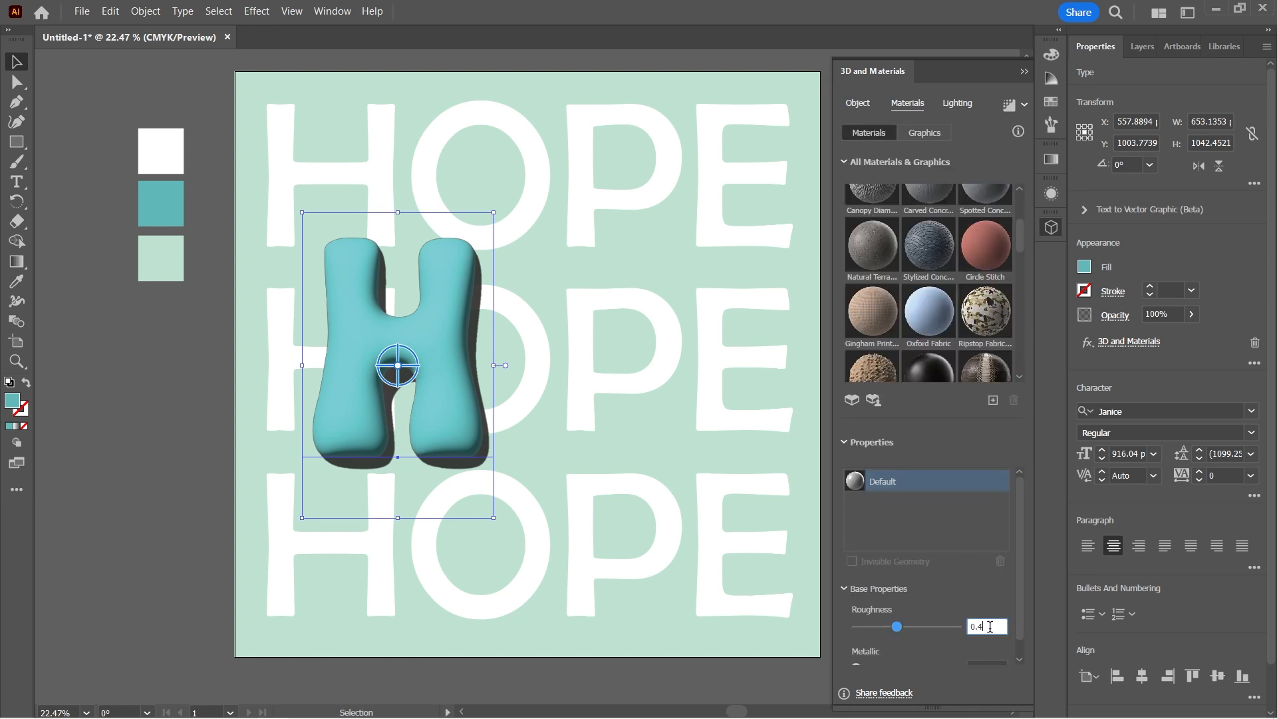
type("1")
key("Return")
left_click(1052, 228)
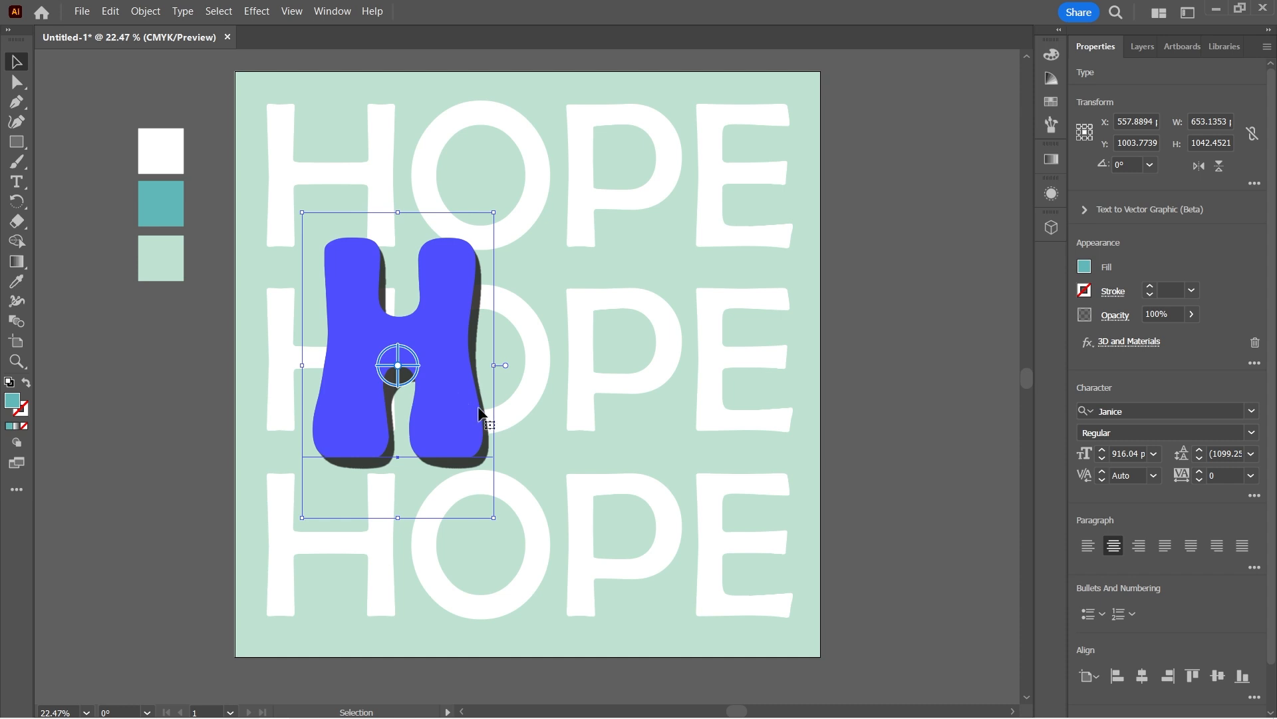
Step: Duplicate the inflated H three times, with one copy beside it and two over the artboard's right edge
left_click_drag(460, 417, 668, 423)
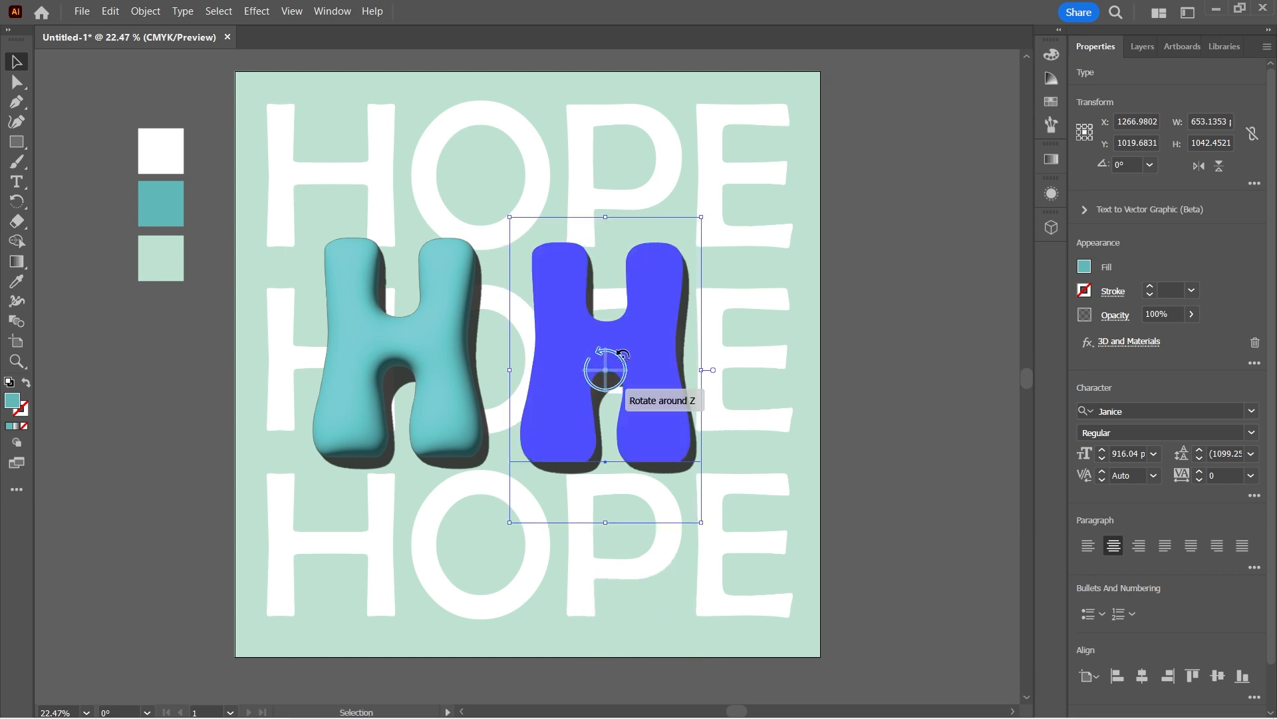
left_click_drag(669, 309, 813, 183)
left_click_drag(657, 353, 858, 490)
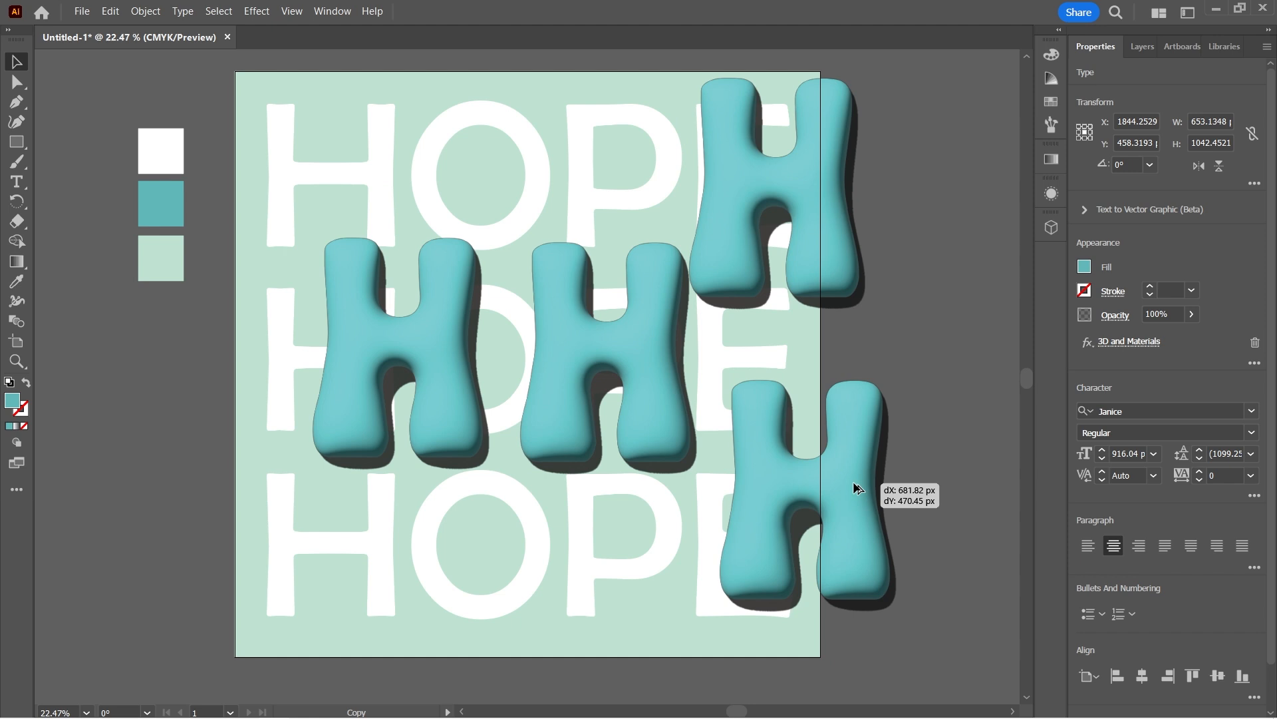
Step: Change the text of the three H copies to O, P and E
double_click(588, 348)
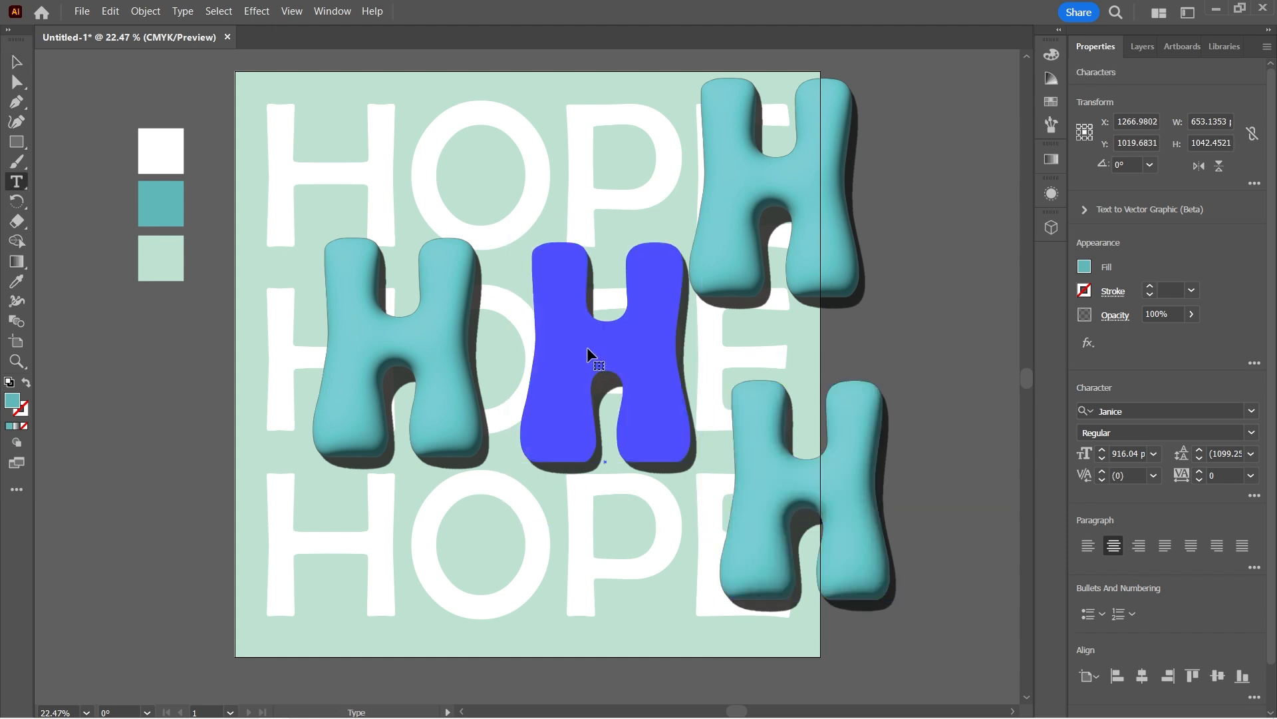
key("ctrl+a")
type("O")
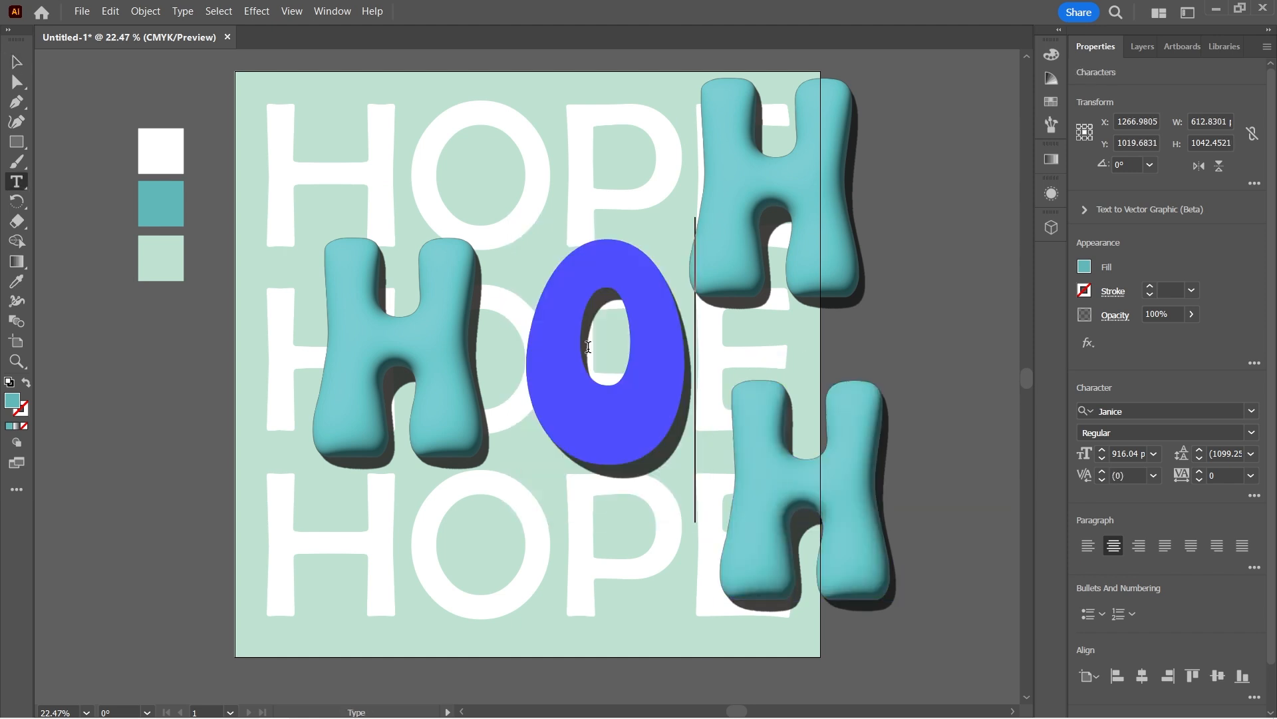
double_click(802, 207)
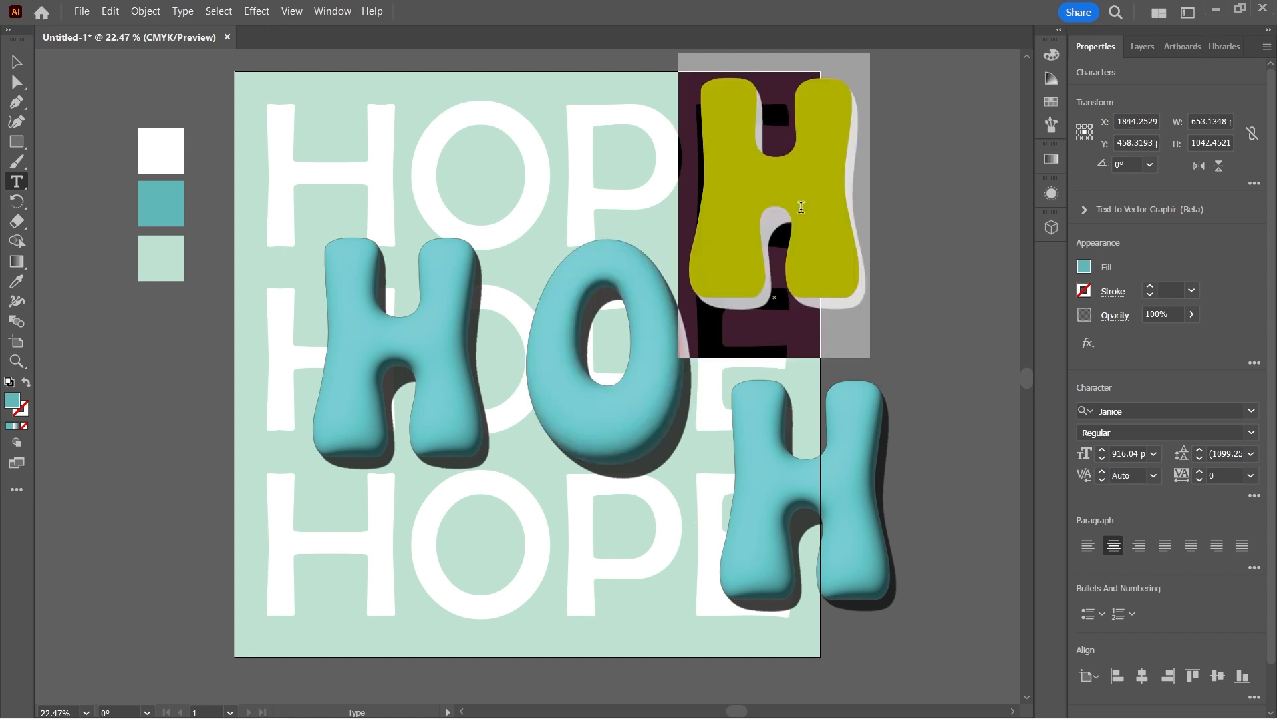
type("P")
double_click(843, 436)
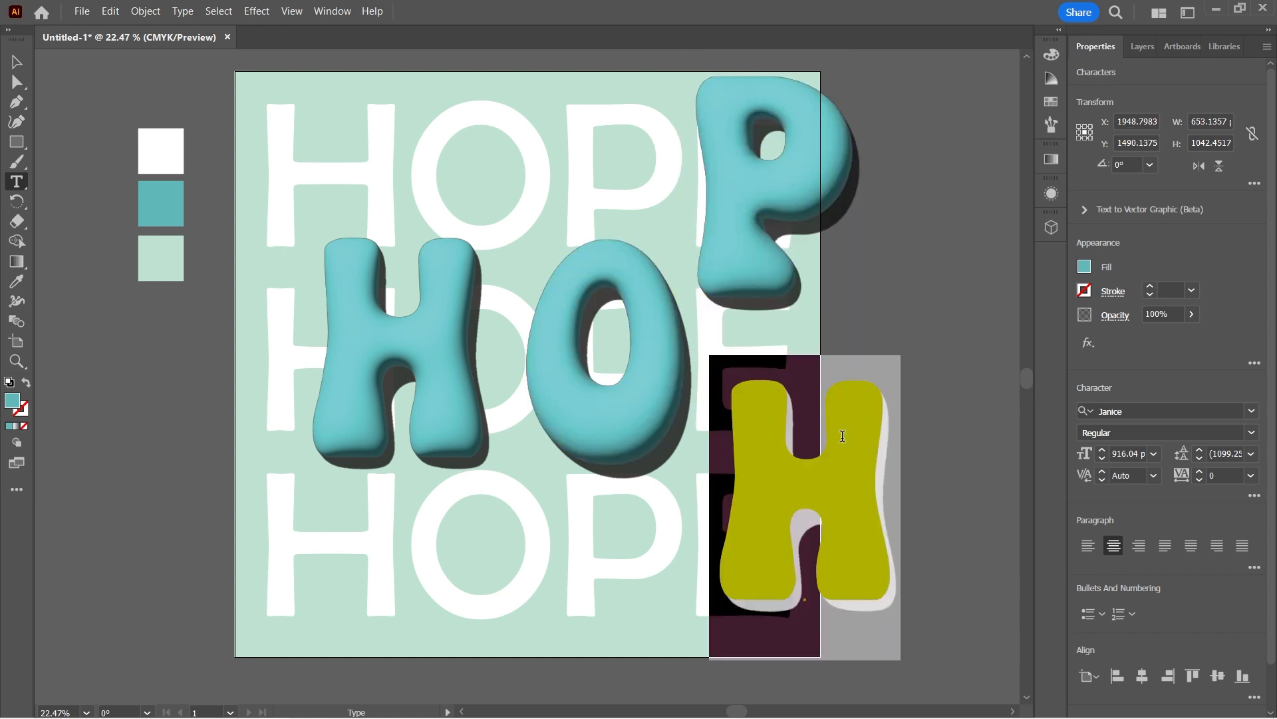
type("E")
key("Escape")
Step: Move the P and E beside the O so the 3D letters spell HOPE across the middle row
left_click_drag(726, 264, 590, 390)
left_click_drag(762, 463, 699, 306)
Step: Restack the letters on the 3D text layer in the order H, O, P, E and reposition the O between H and P
left_click(1143, 48)
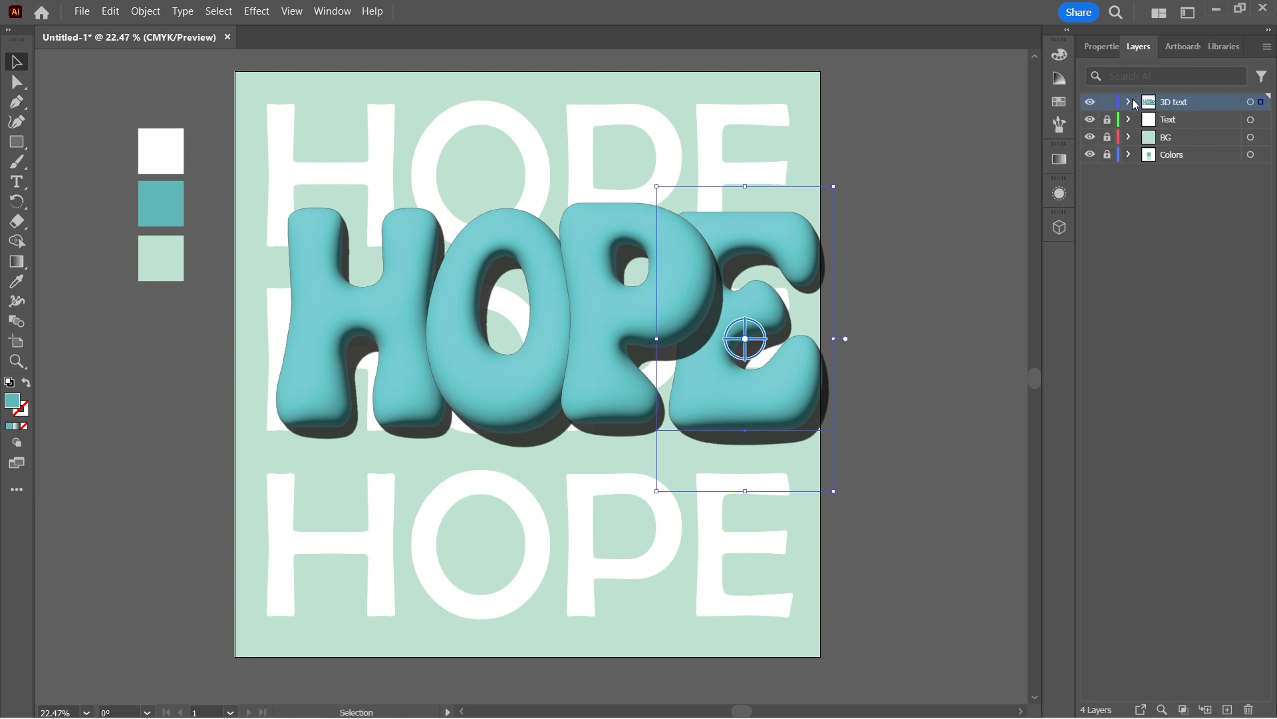
left_click(1129, 102)
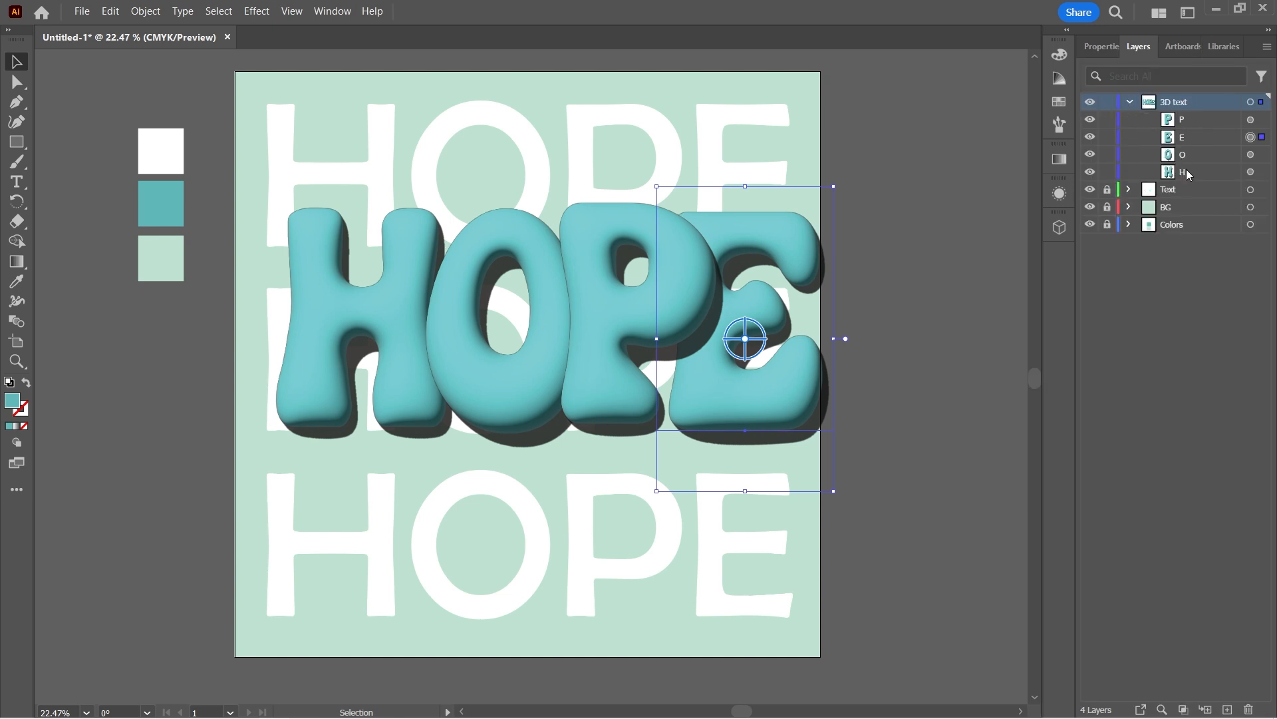
left_click_drag(534, 375, 521, 376)
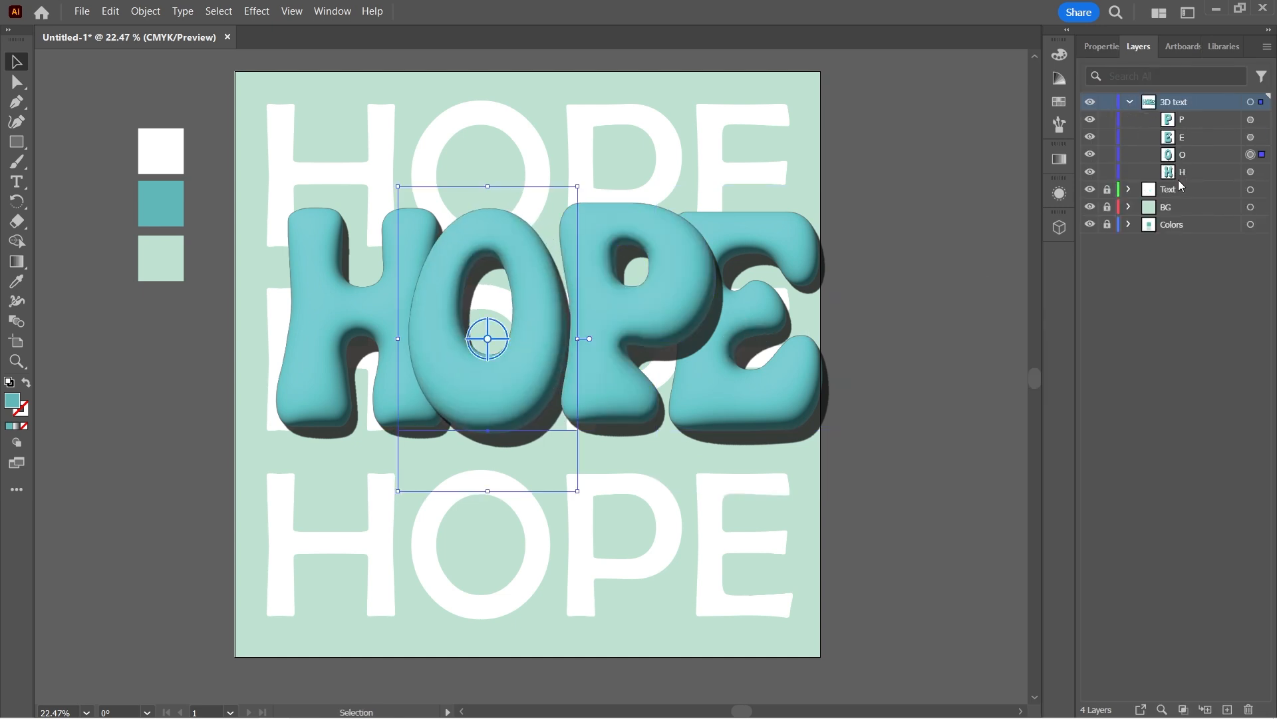
left_click_drag(1188, 173, 1184, 114)
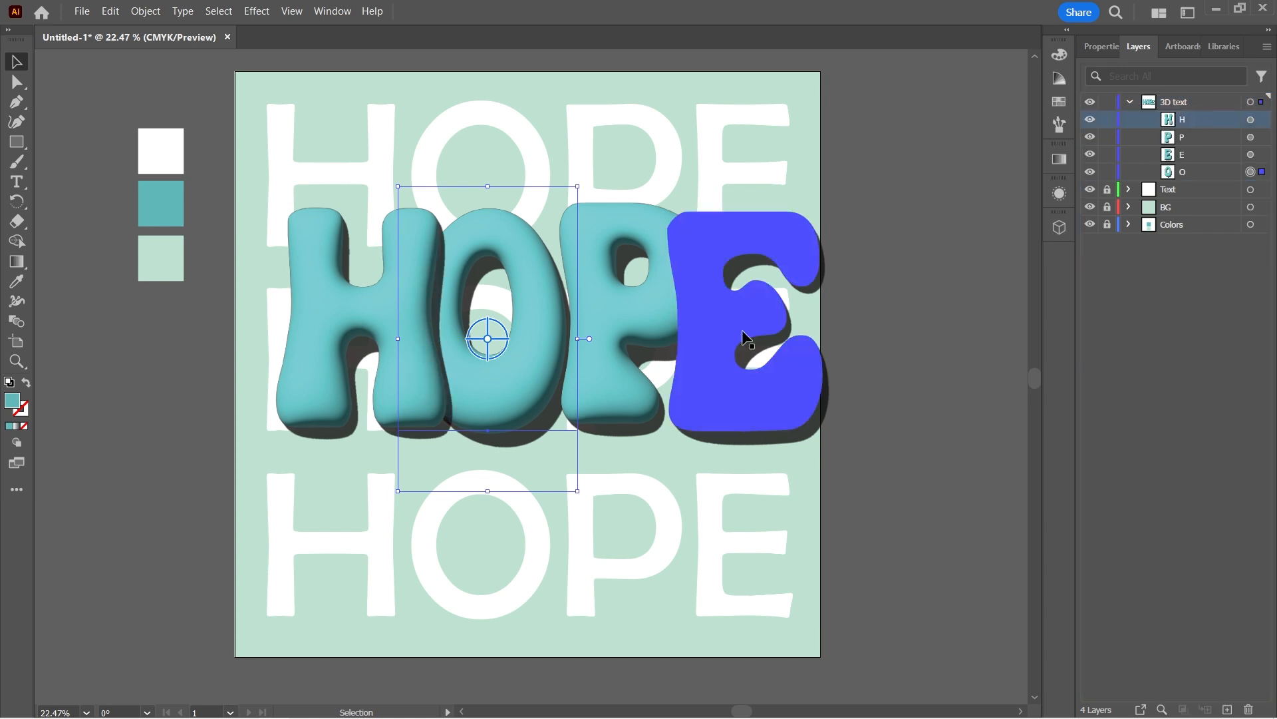
left_click_drag(584, 332, 602, 324)
left_click_drag(1176, 170, 1184, 139)
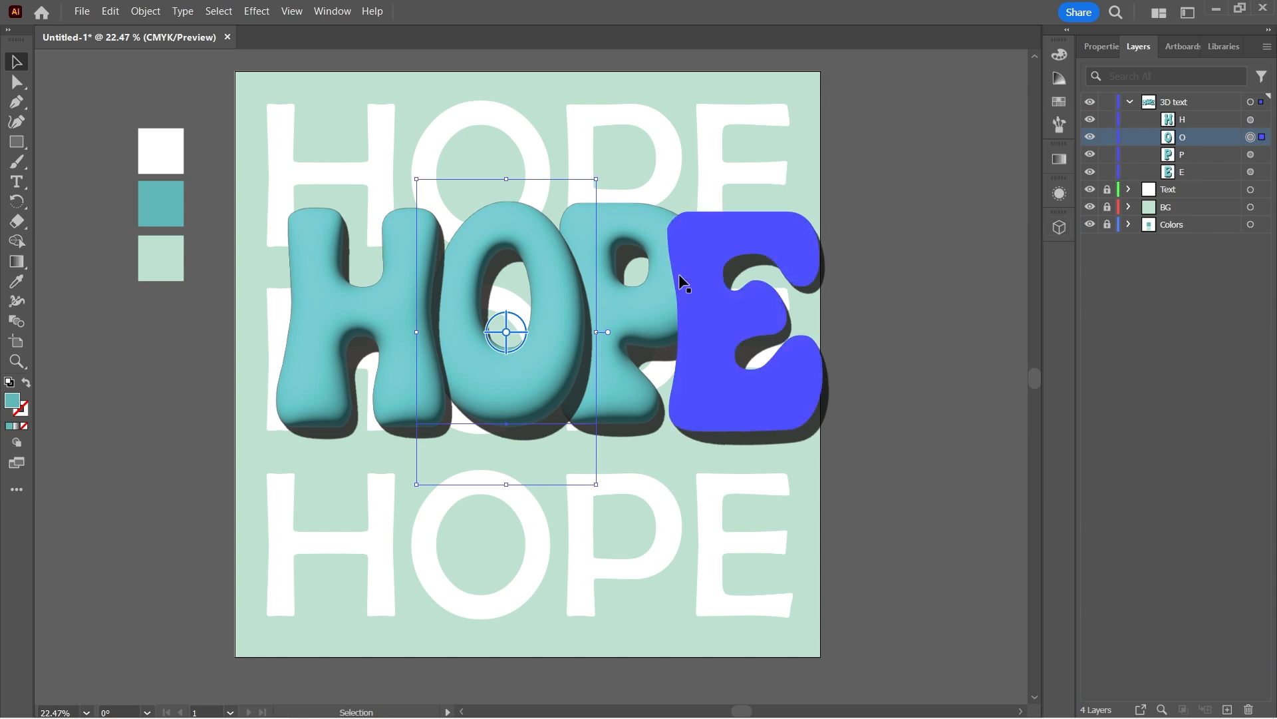
Step: Nudge the P and E into line with the other letters, and scale all four 3D letters down proportionally
left_click_drag(679, 305, 683, 307)
left_click_drag(739, 406, 738, 396)
key("ctrl+a")
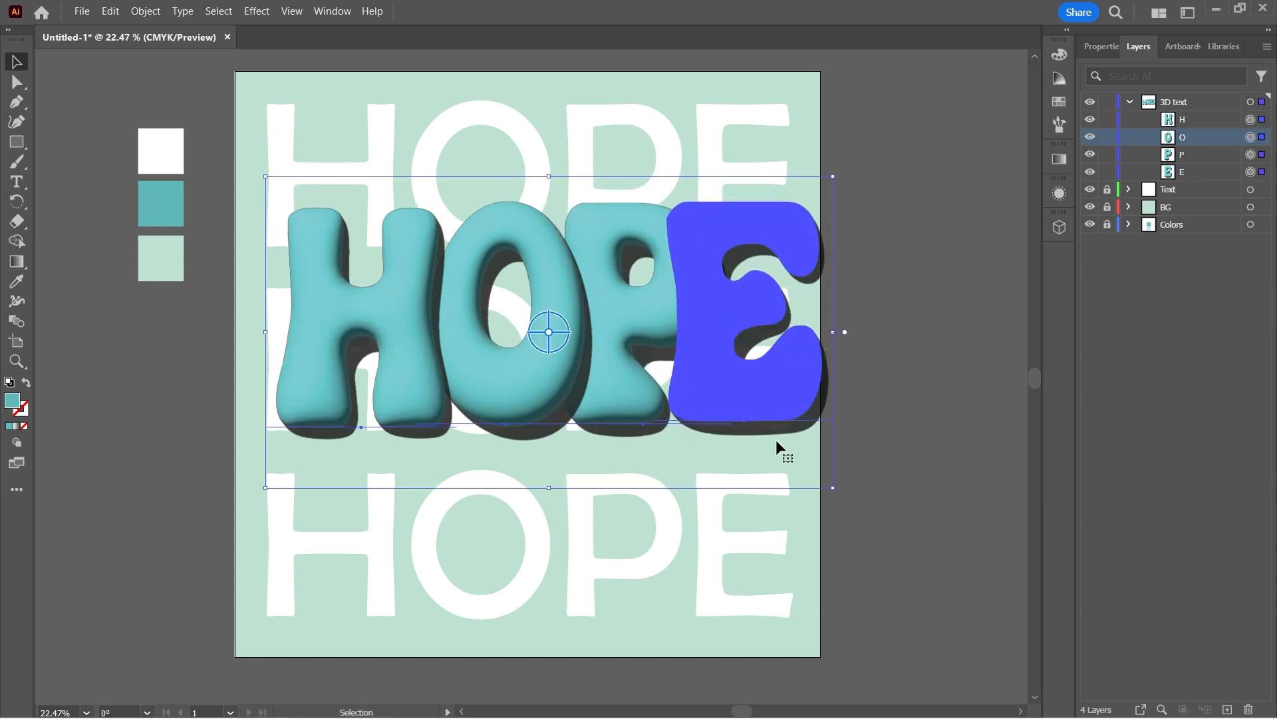
key("shift")
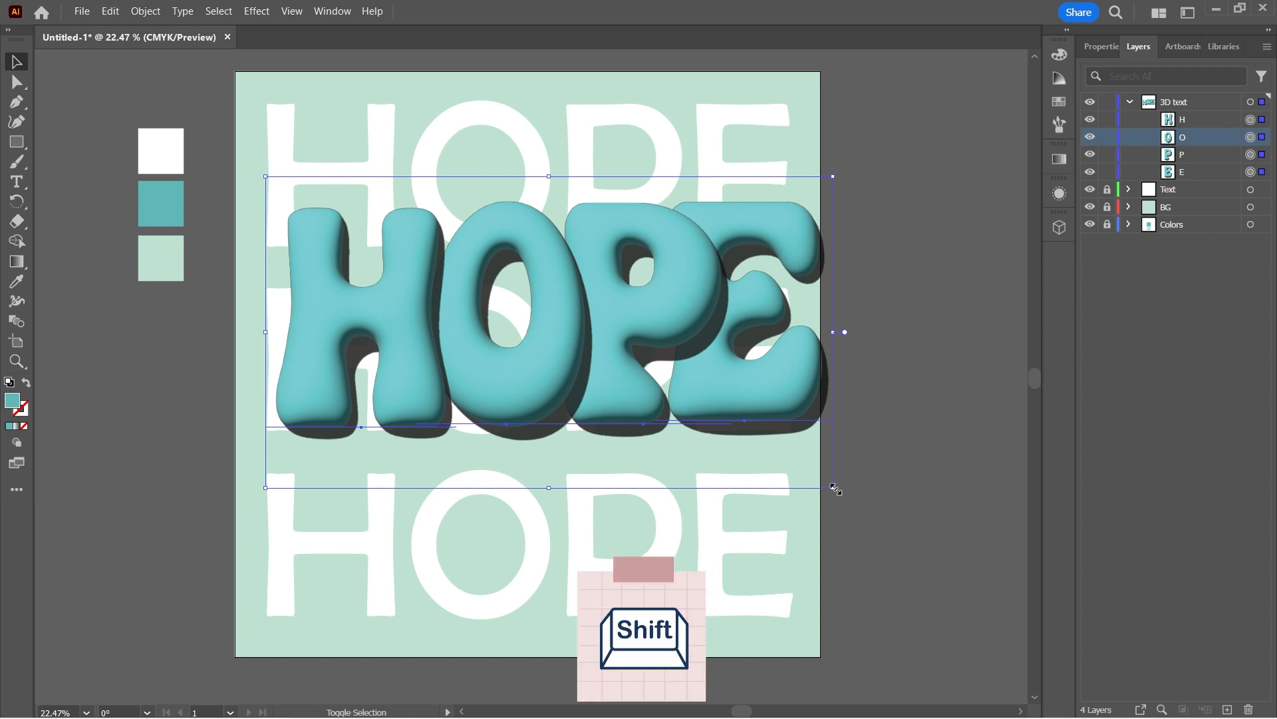
left_click_drag(834, 488, 744, 439)
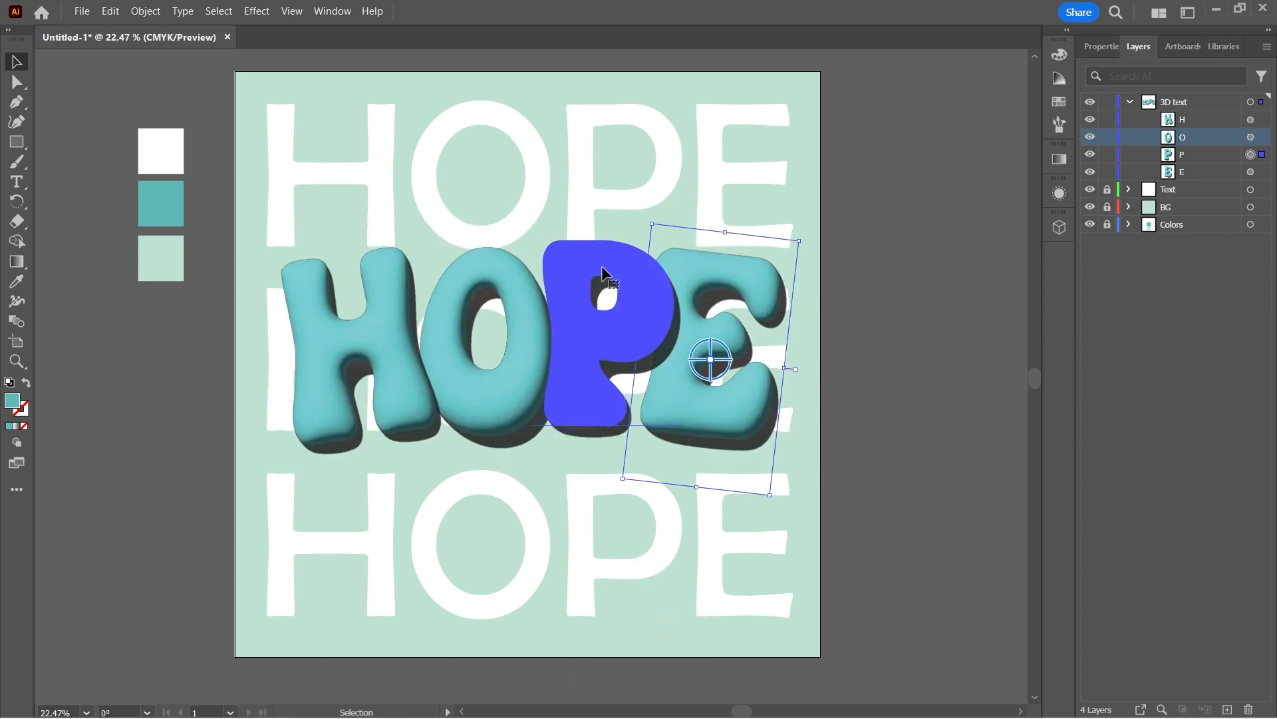
Step: Tilt the H counterclockwise and the P and E clockwise, and move the letters closer together so they overlap over the middle row
left_click(604, 275)
left_click_drag(690, 476, 680, 486)
left_click_drag(479, 291, 479, 295)
left_click_drag(622, 331, 619, 334)
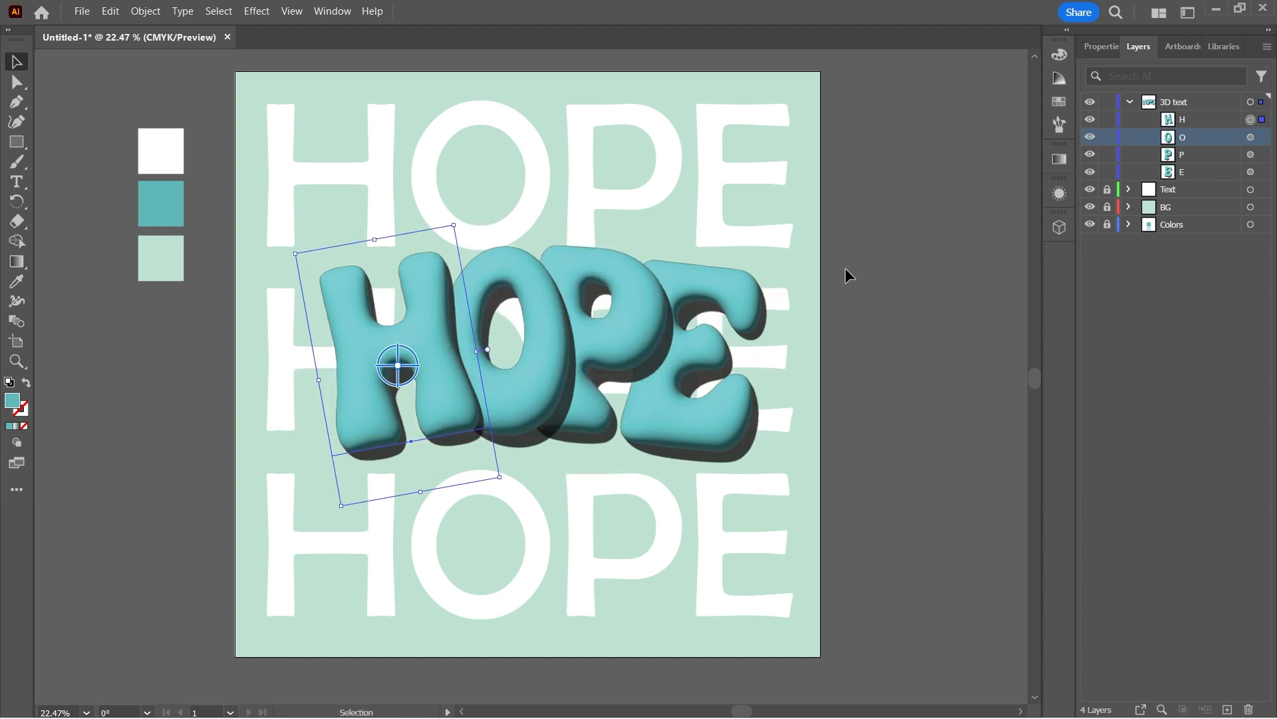
left_click_drag(845, 268, 836, 345)
left_click_drag(592, 307, 596, 310)
left_click_drag(870, 272, 369, 407)
left_click_drag(457, 366, 437, 372)
Step: Render each of the 3D letters H, O, P and E with ray tracing and deselect them
left_click(358, 334)
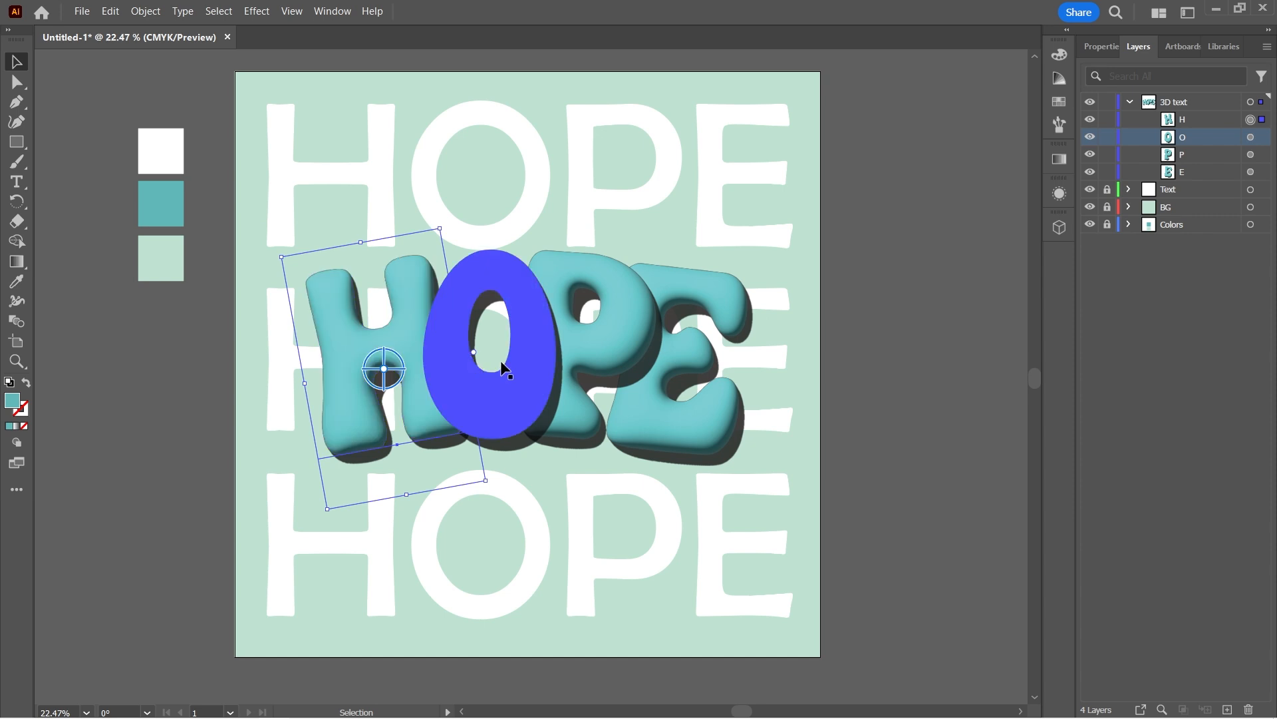
left_click(1064, 228)
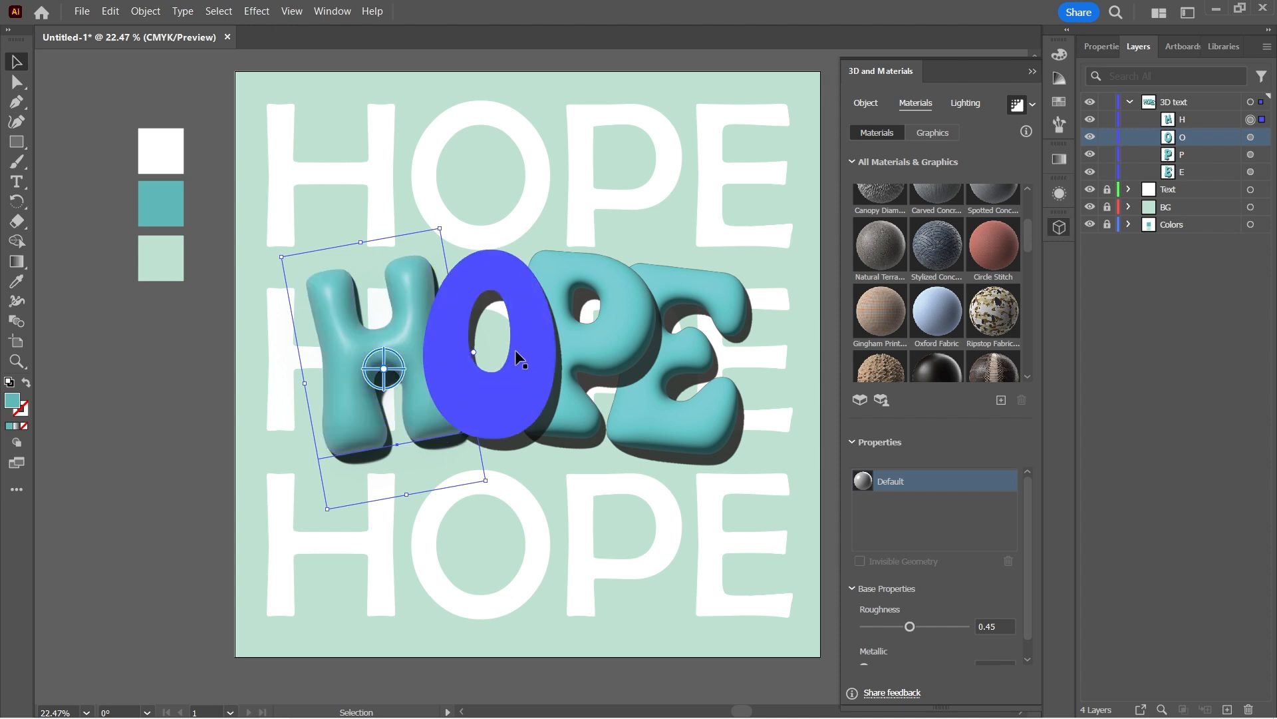
left_click(516, 388)
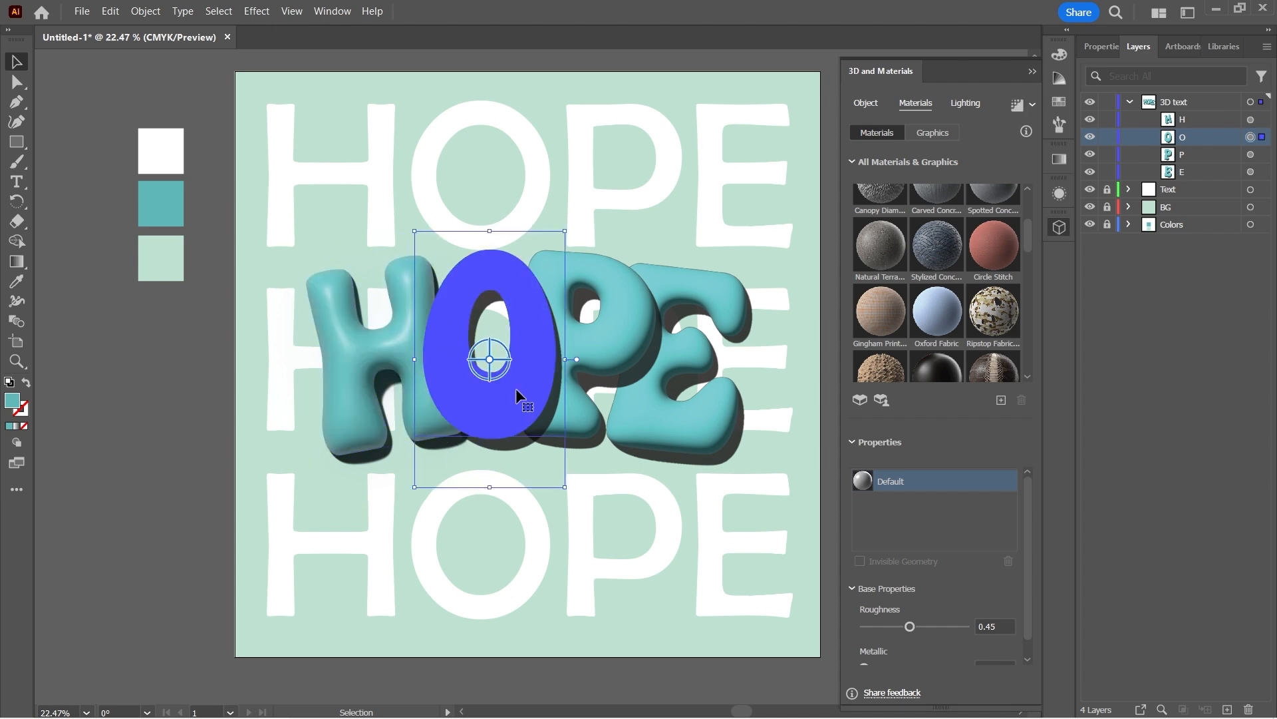
left_click(1018, 105)
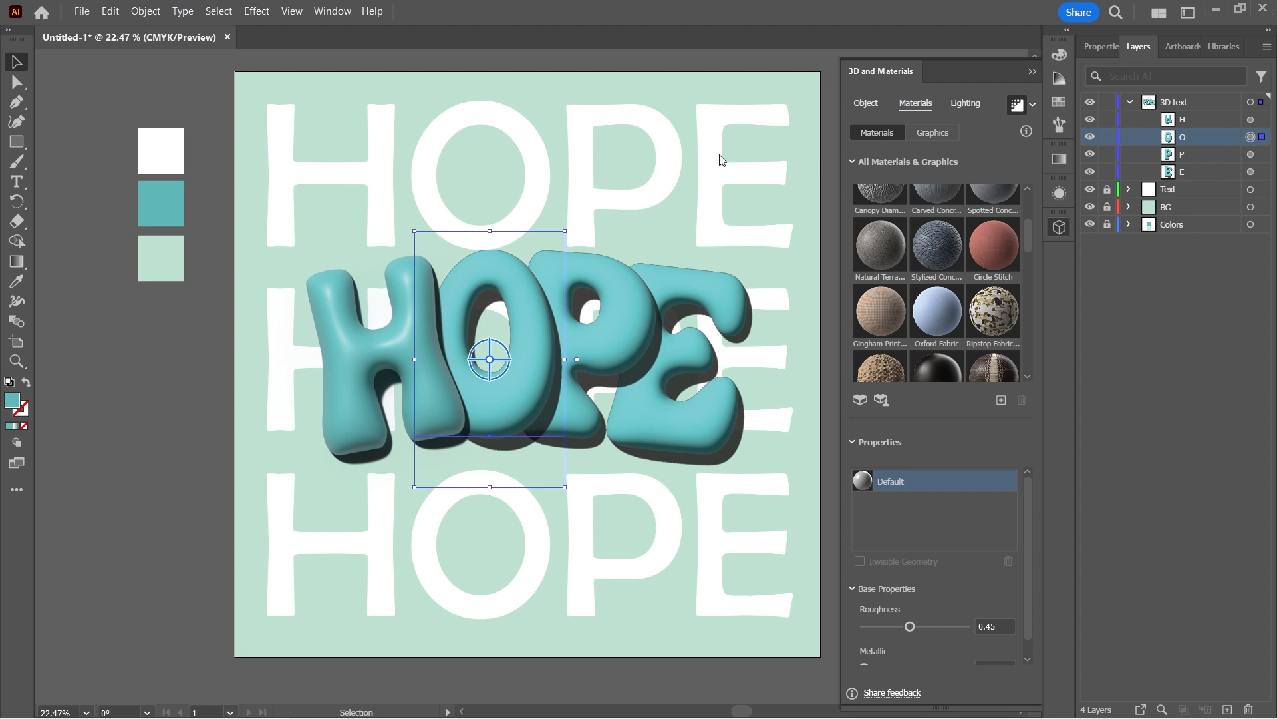
left_click(619, 306)
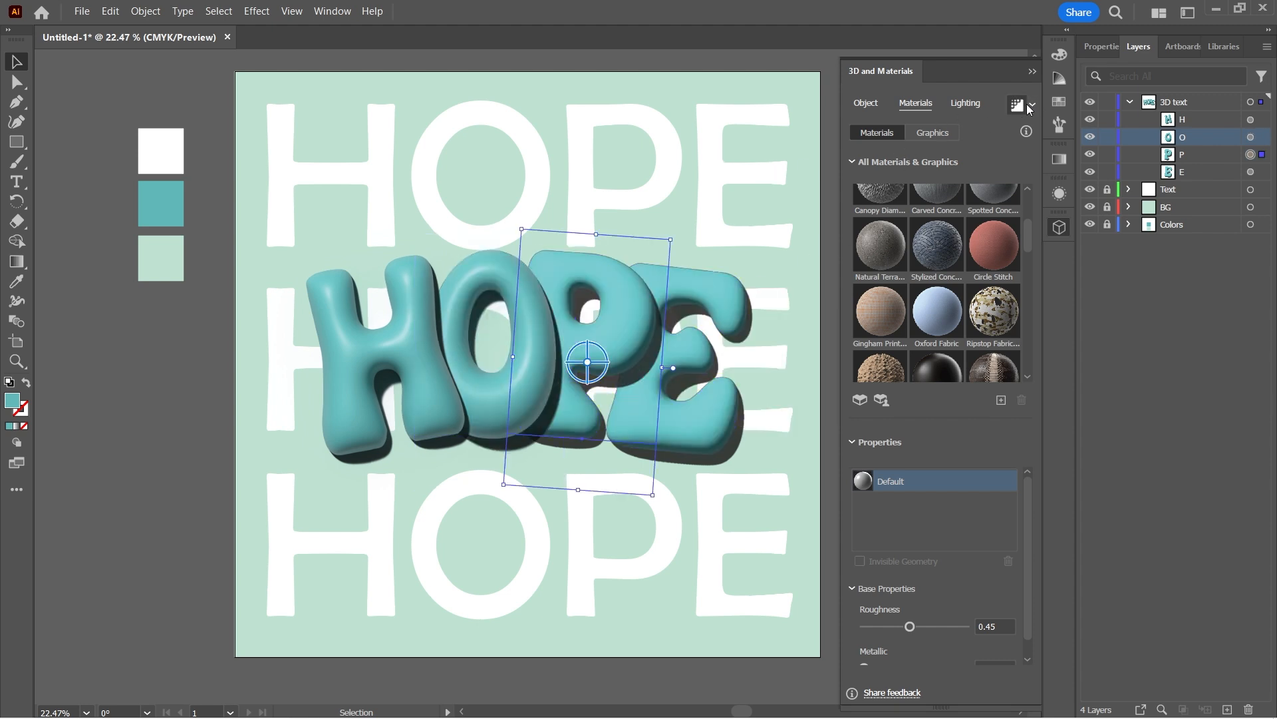
left_click(763, 358)
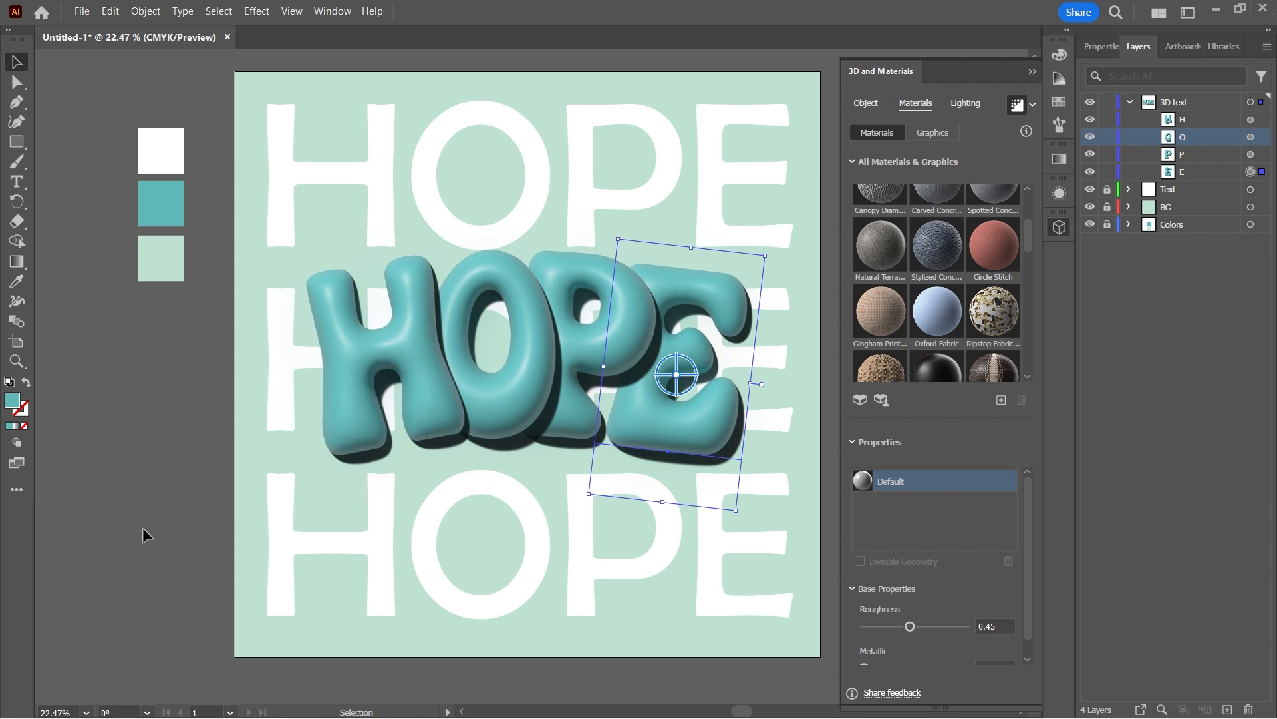
left_click(124, 472)
left_click(1059, 228)
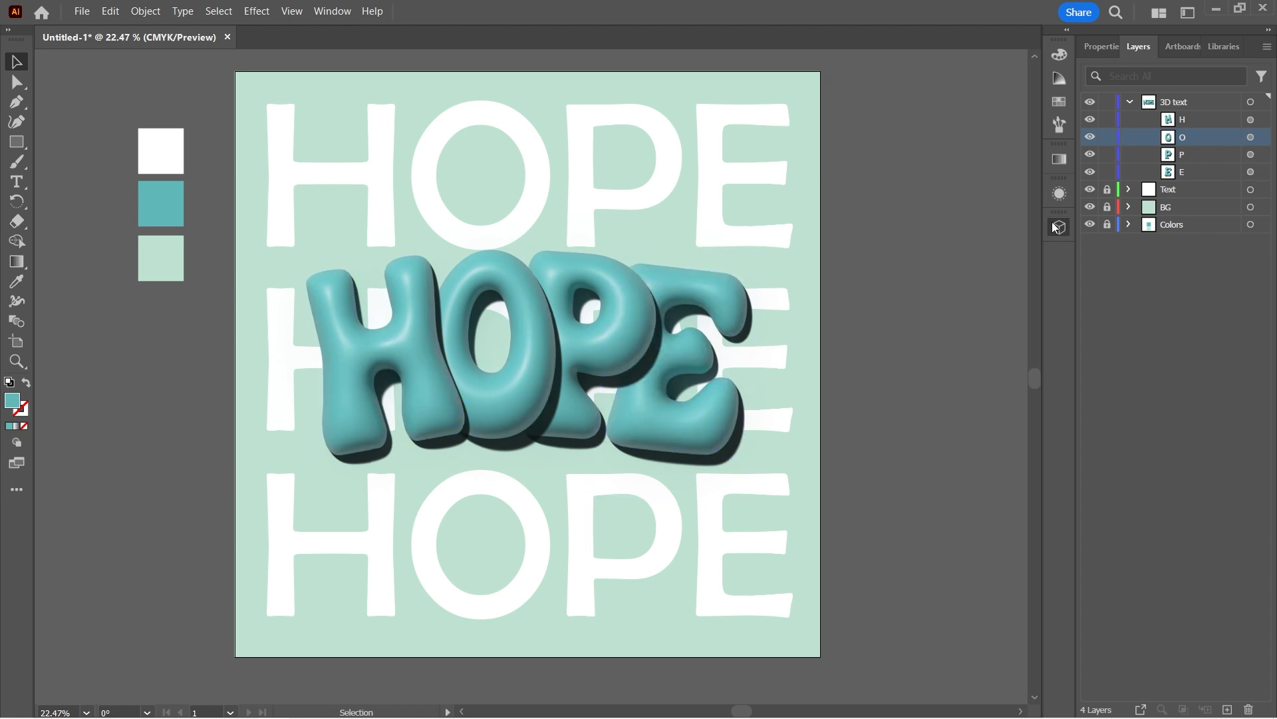
Step: Examine the rendered letters' highlights, edges and shadows up close around the O and P
key("ctrl+equal")
key("ctrl+equal")
key("ctrl+equal")
key("ctrl+equal")
key("ctrl+equal")
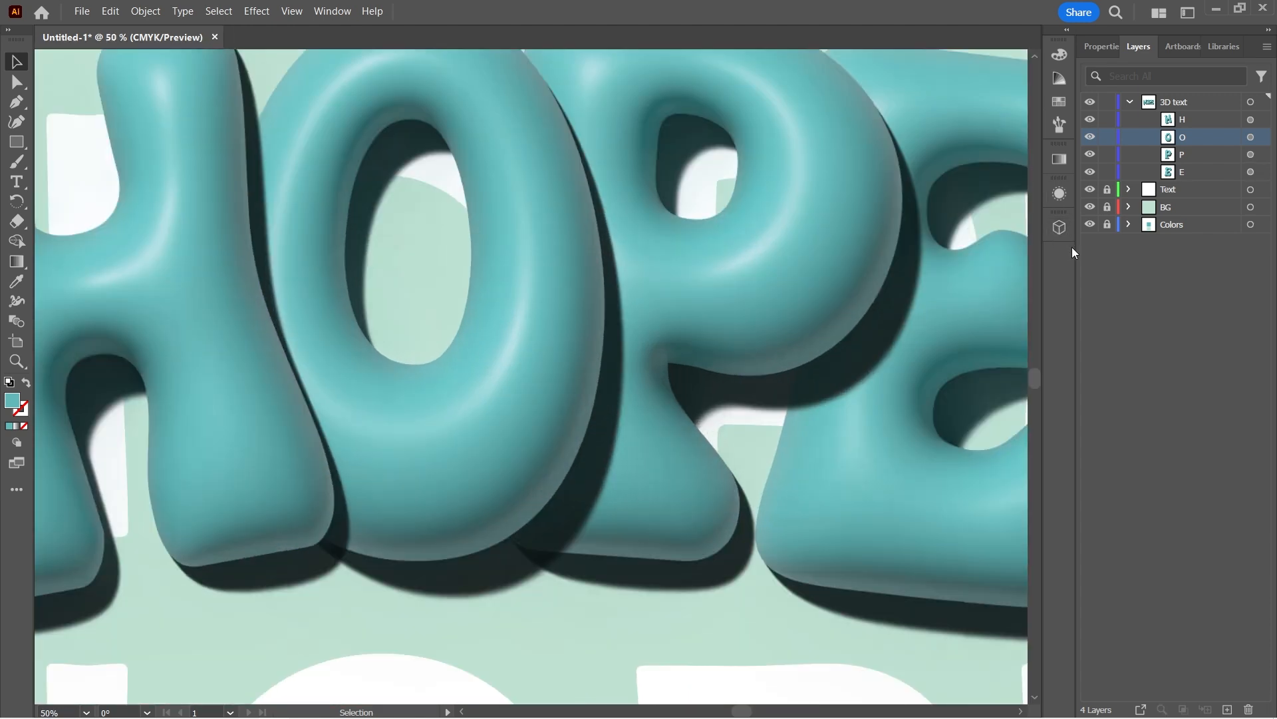
key("ctrl+equal")
key("ctrl+equal")
key("ctrl+minus")
key("ctrl+minus")
key("ctrl+minus")
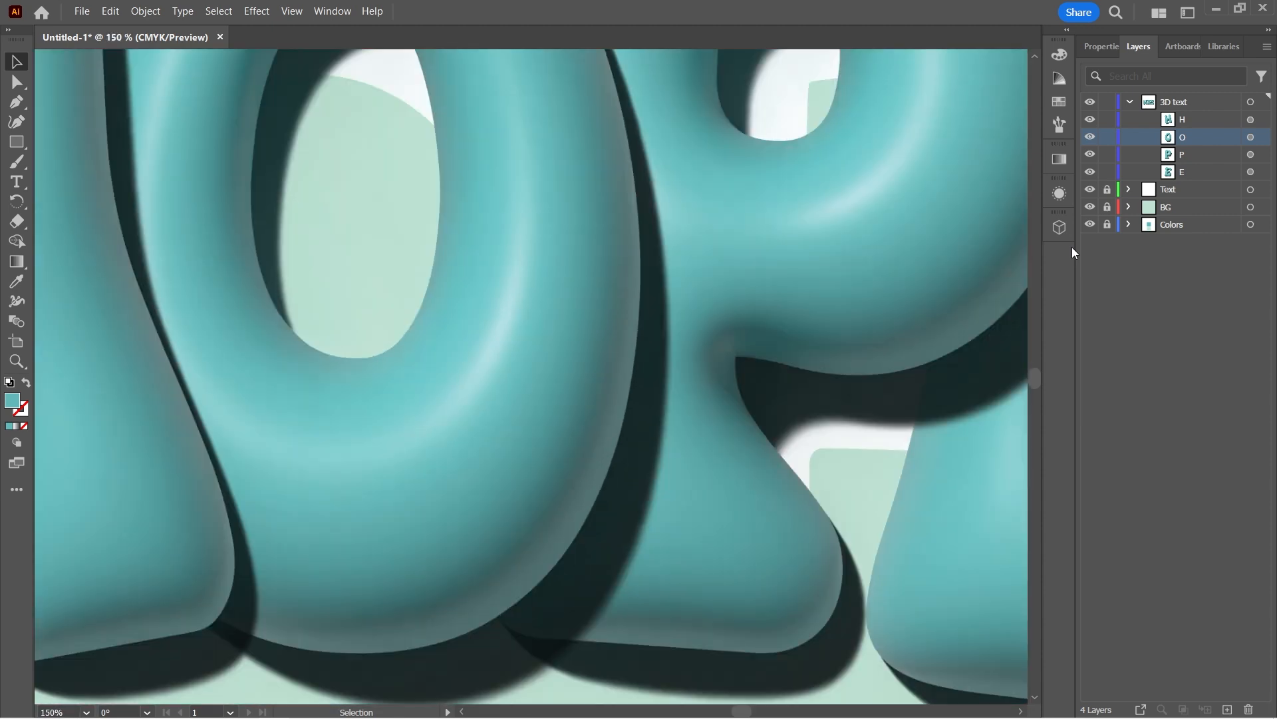
key("ctrl+equal")
key("ctrl+equal")
key("ctrl+minus")
key("ctrl+minus")
key("ctrl+minus")
key("ctrl+minus")
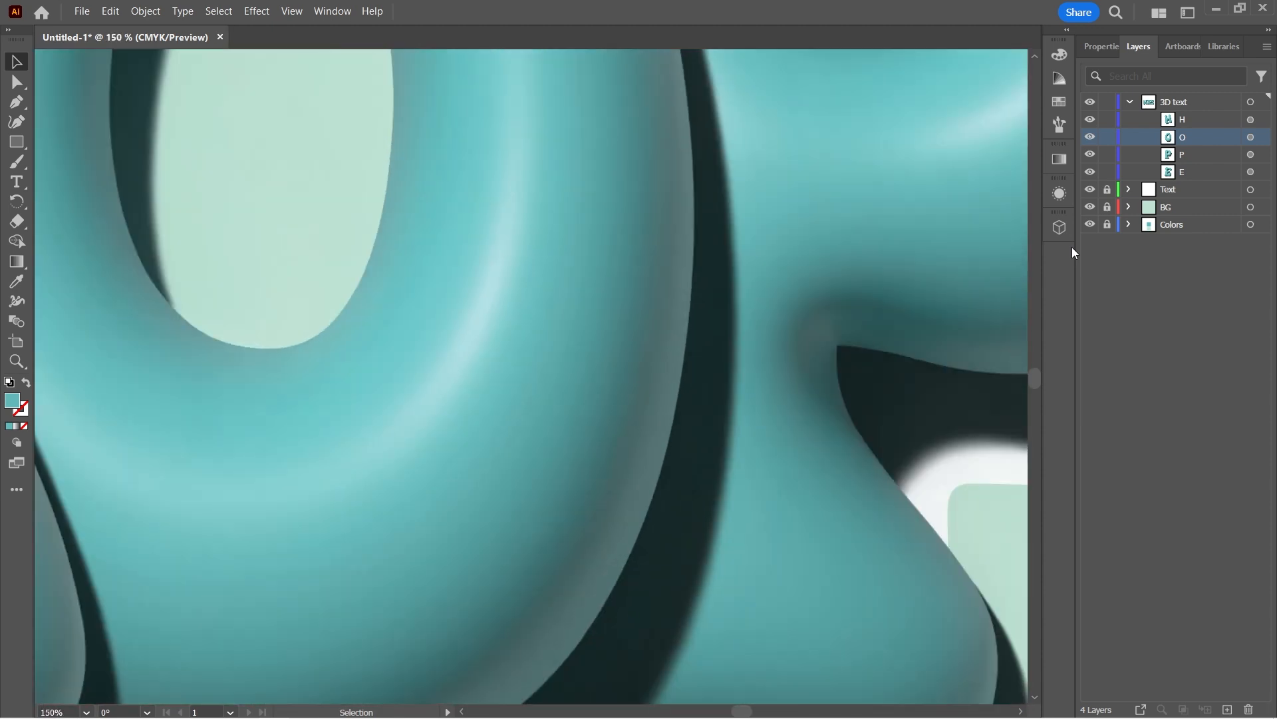